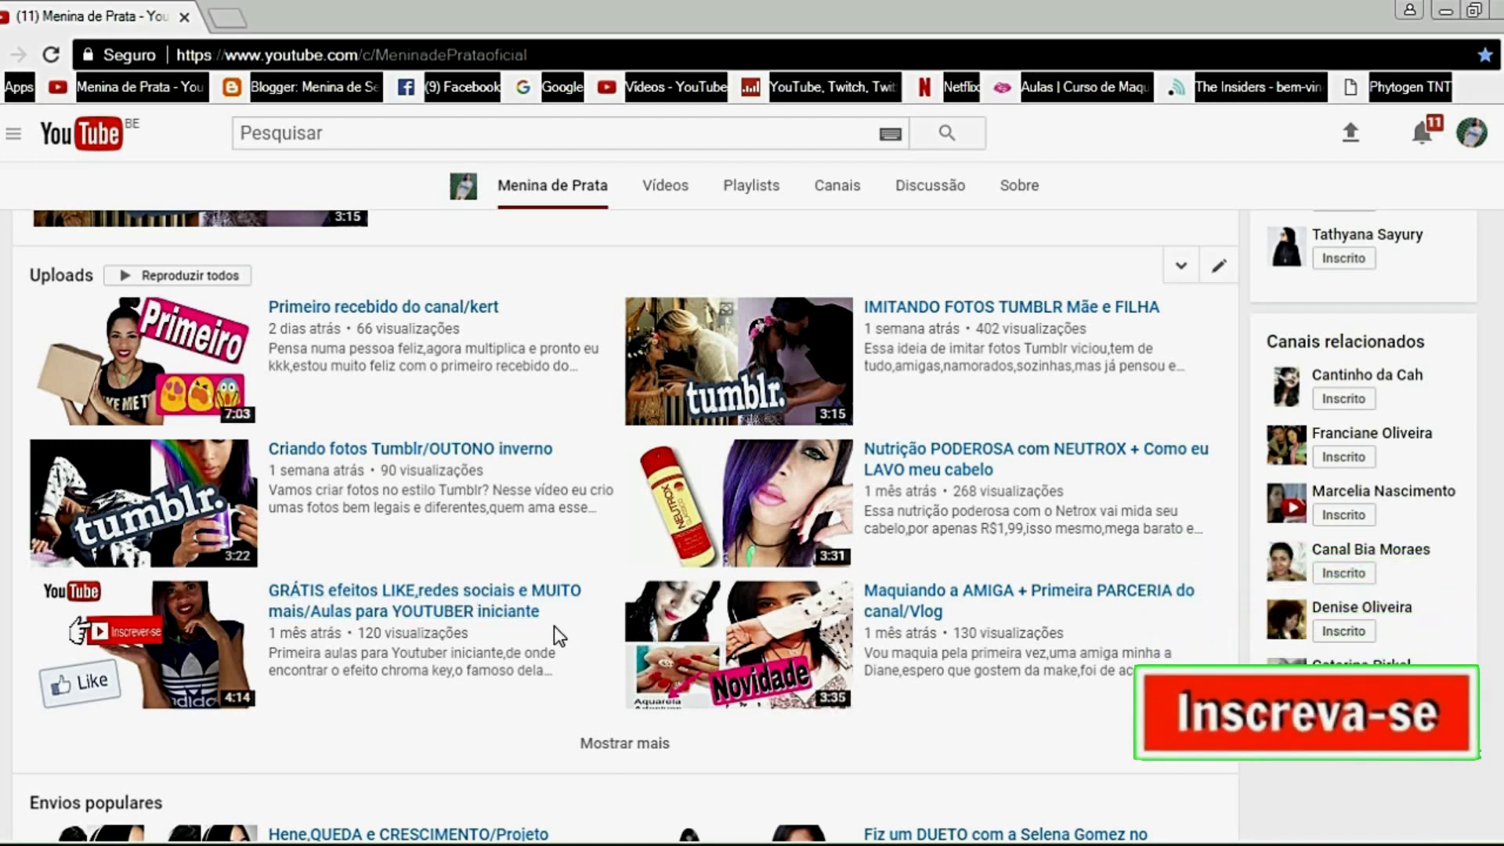
scroll(554, 625, "up", 8)
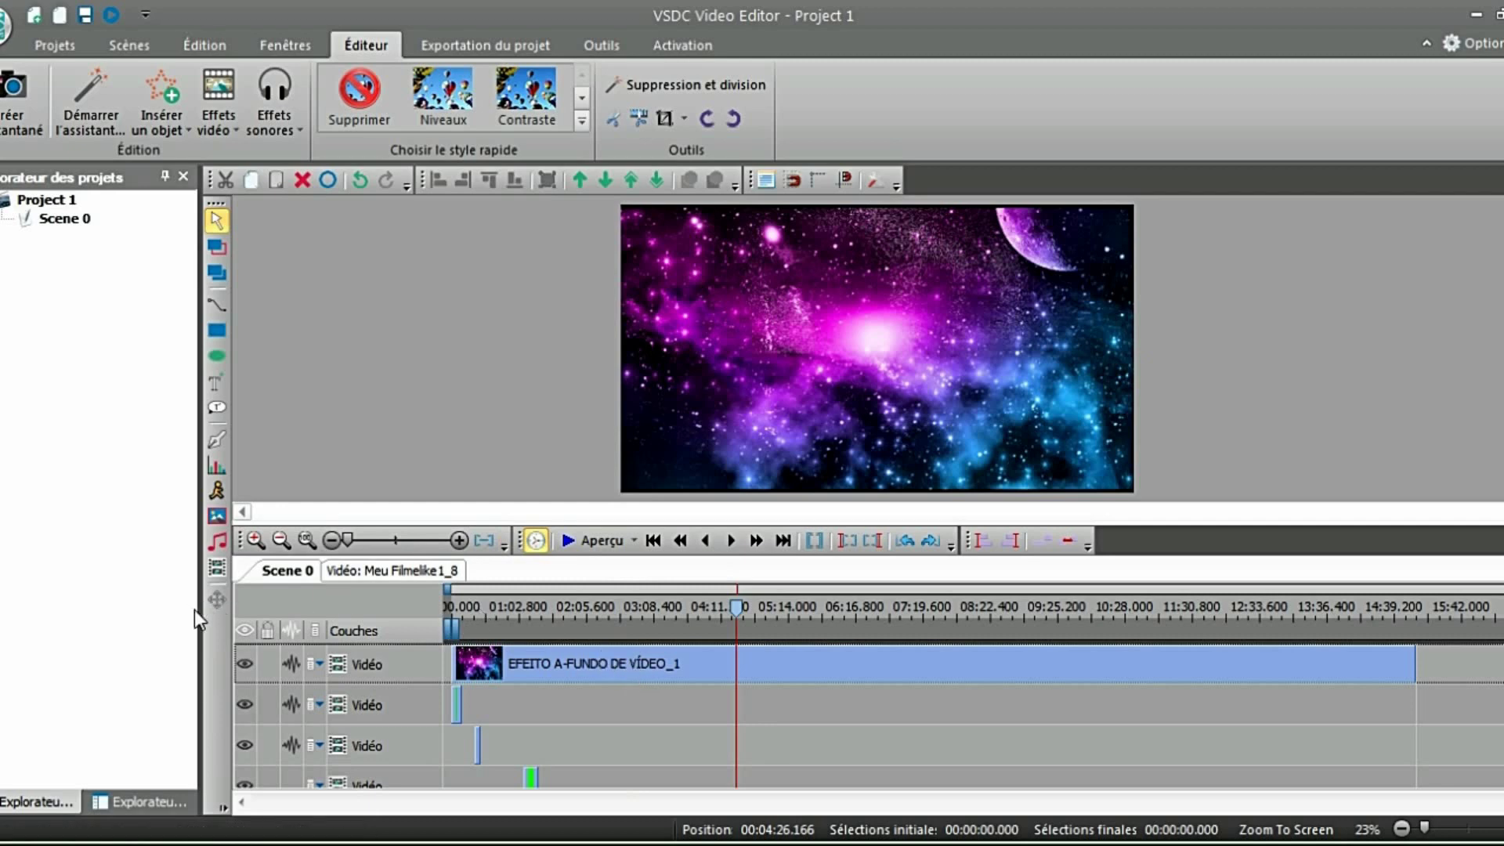
Insert the video "EFEITO C- SE ESCREVER NO CANAL" on an added layer, starting from the cursor position.
left_click(218, 568)
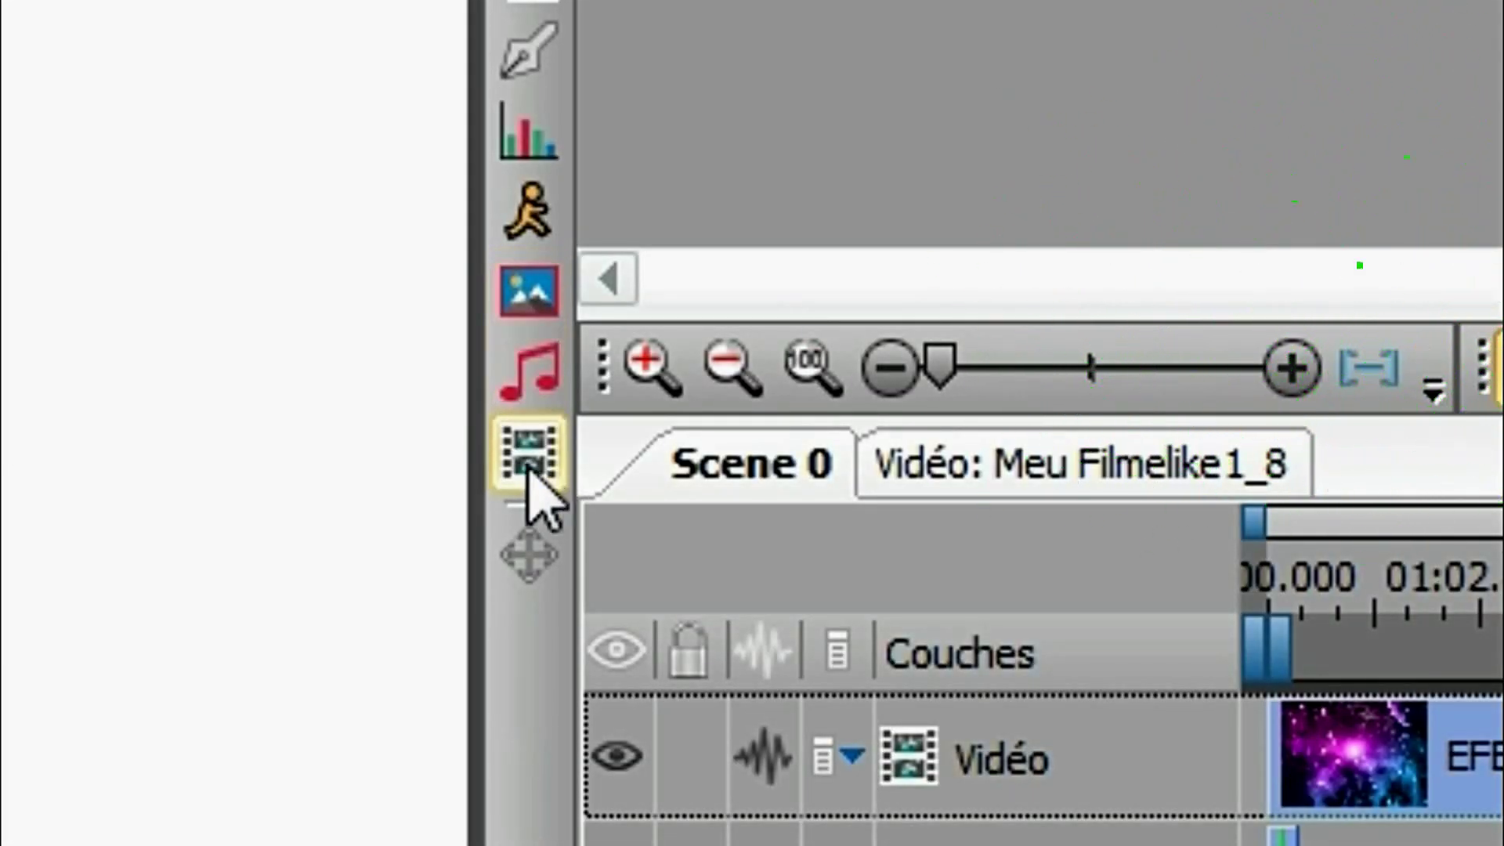
left_click(536, 454)
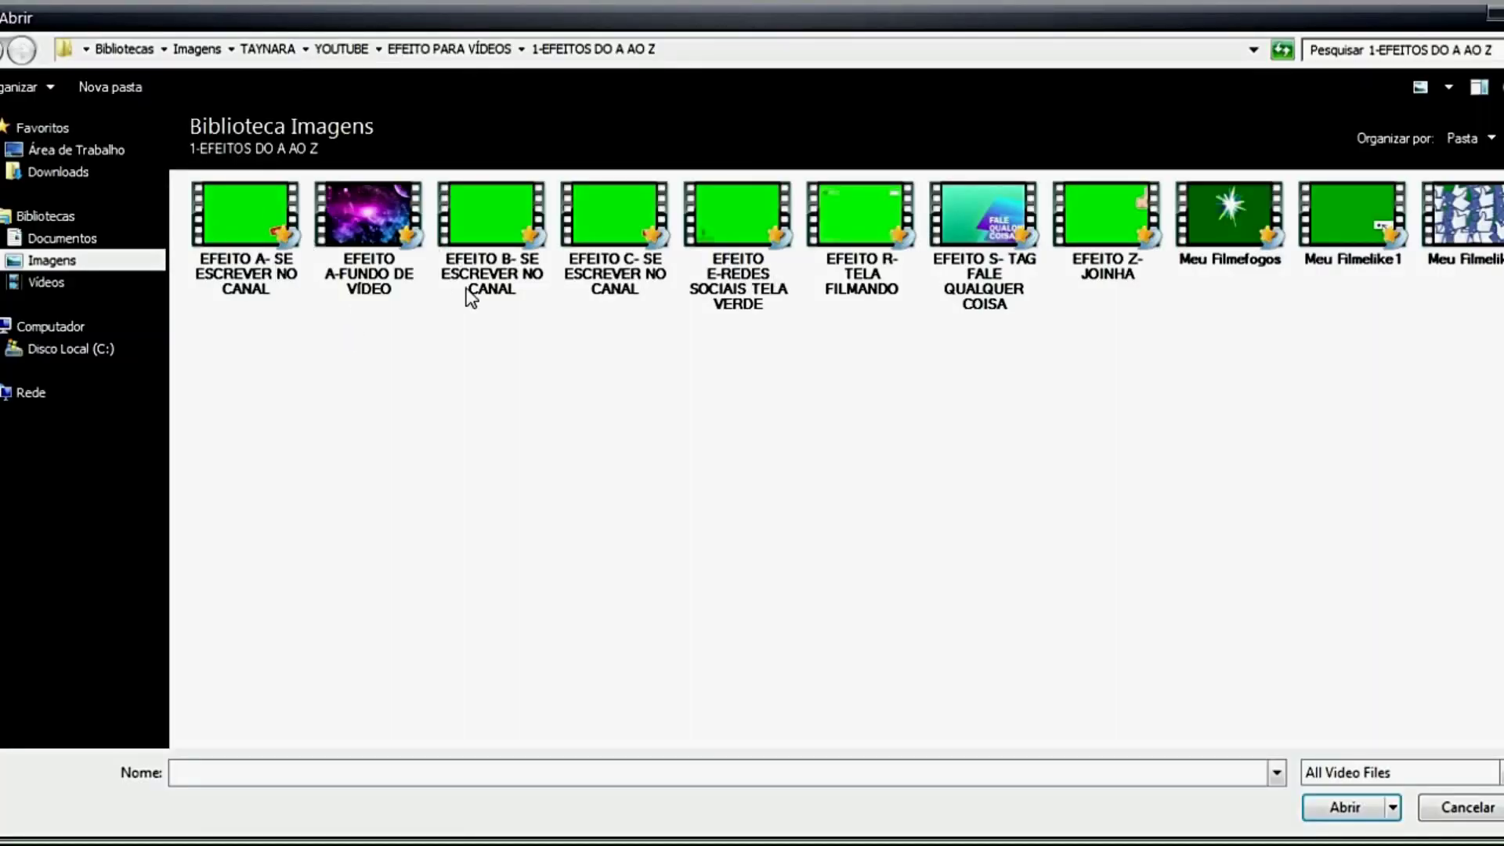
left_click(630, 297)
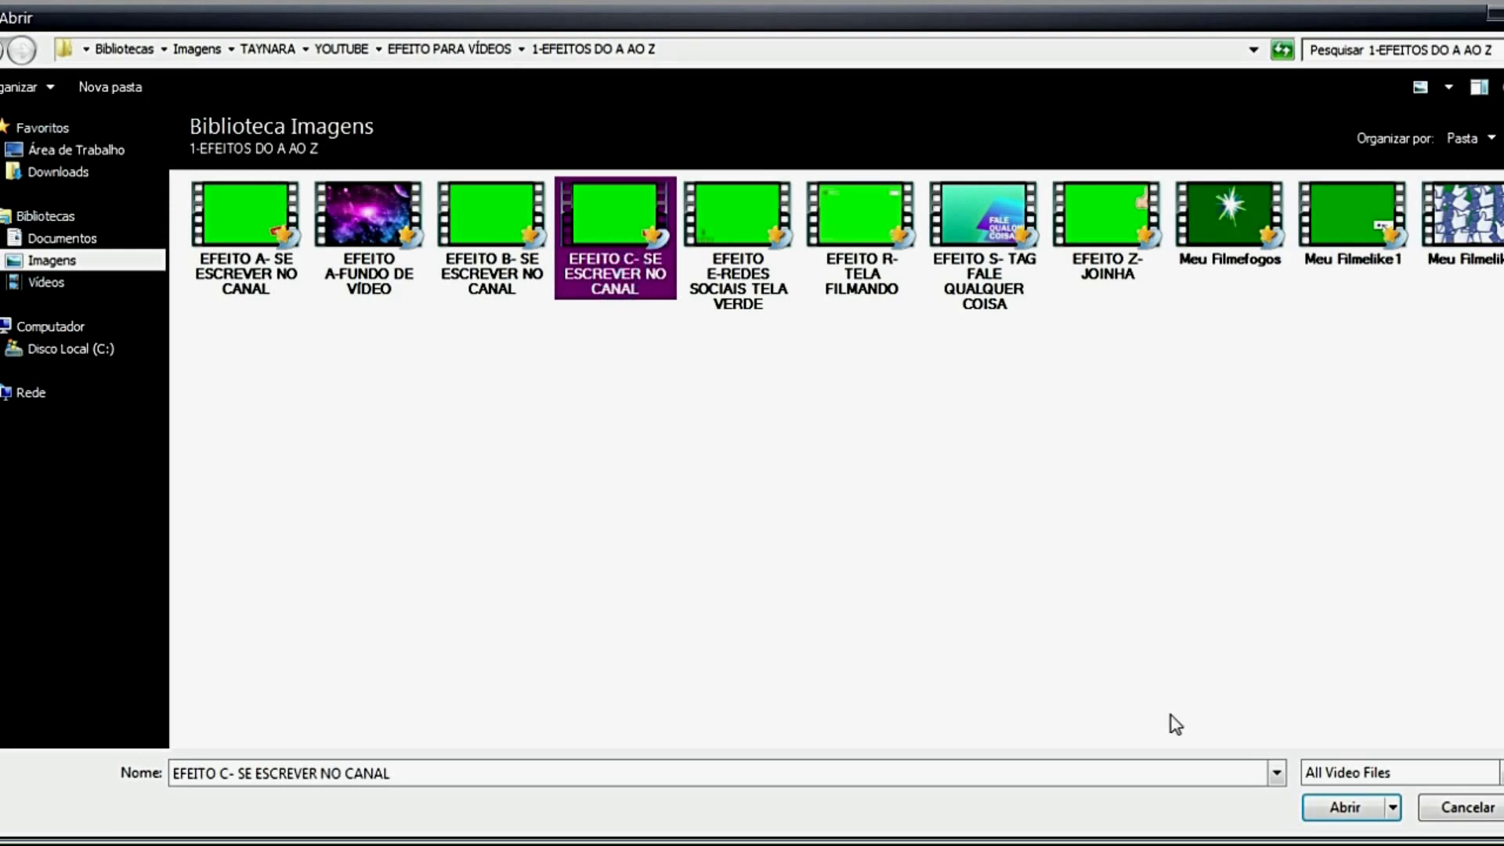
left_click(1344, 809)
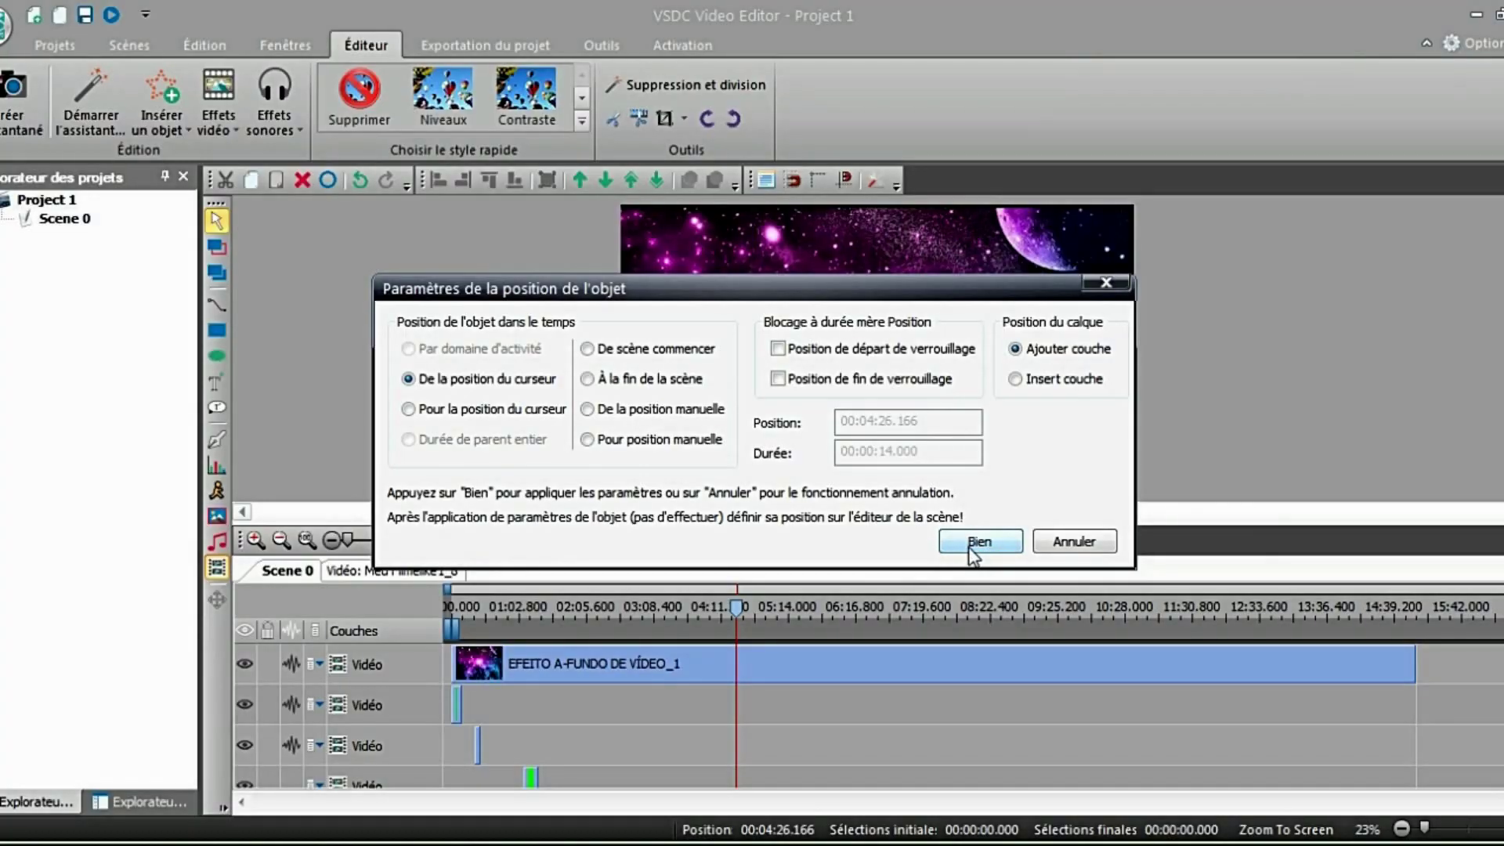
left_click(971, 542)
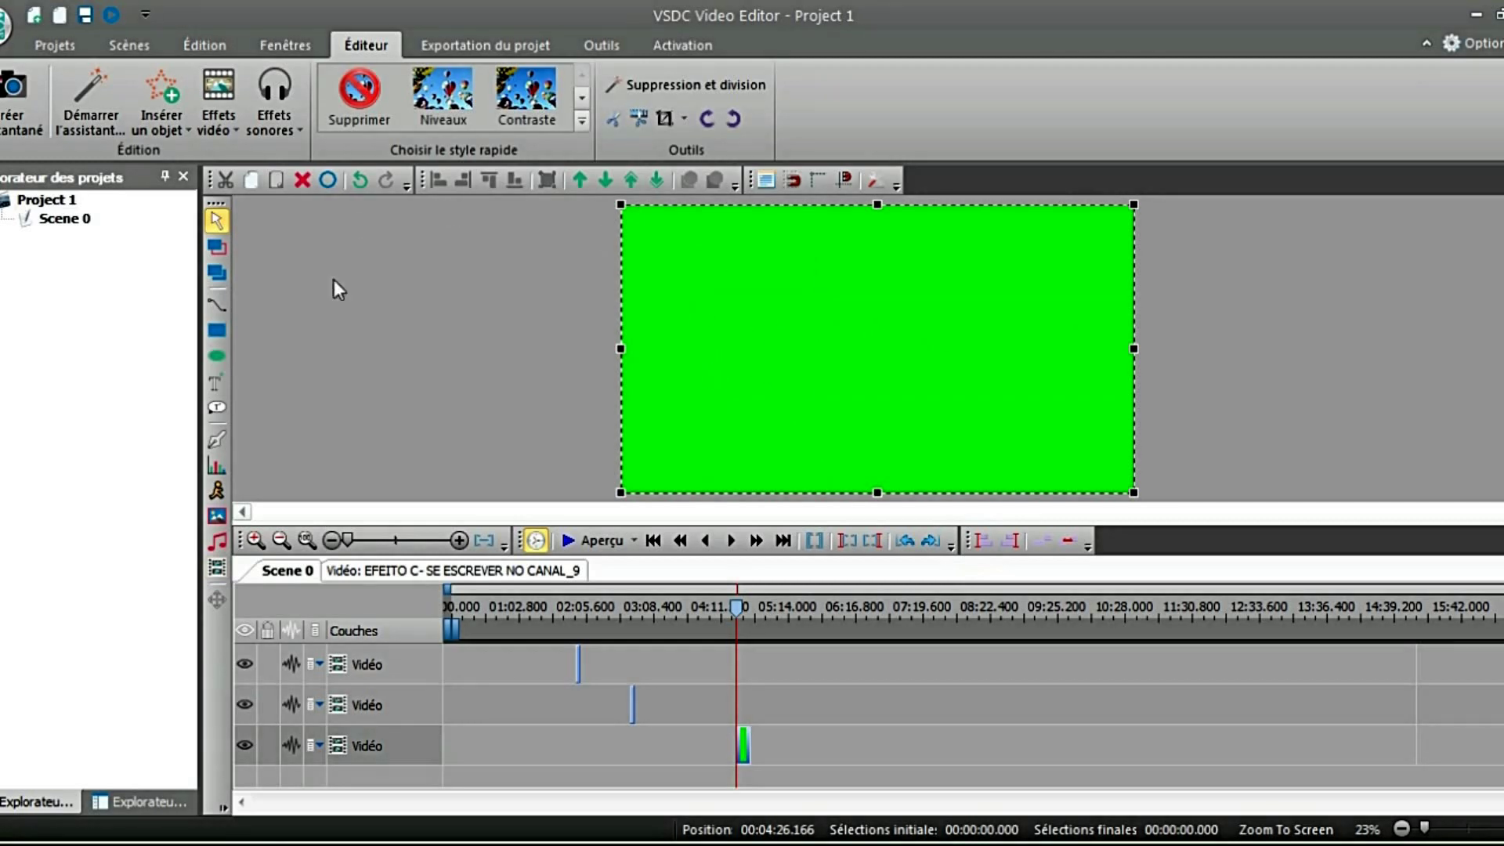
Apply the Suppression de l'arrière-plan transparency effect to the green-screen clip with the "À la fin de la scène" position, and preview the scene.
left_click(1475, 14)
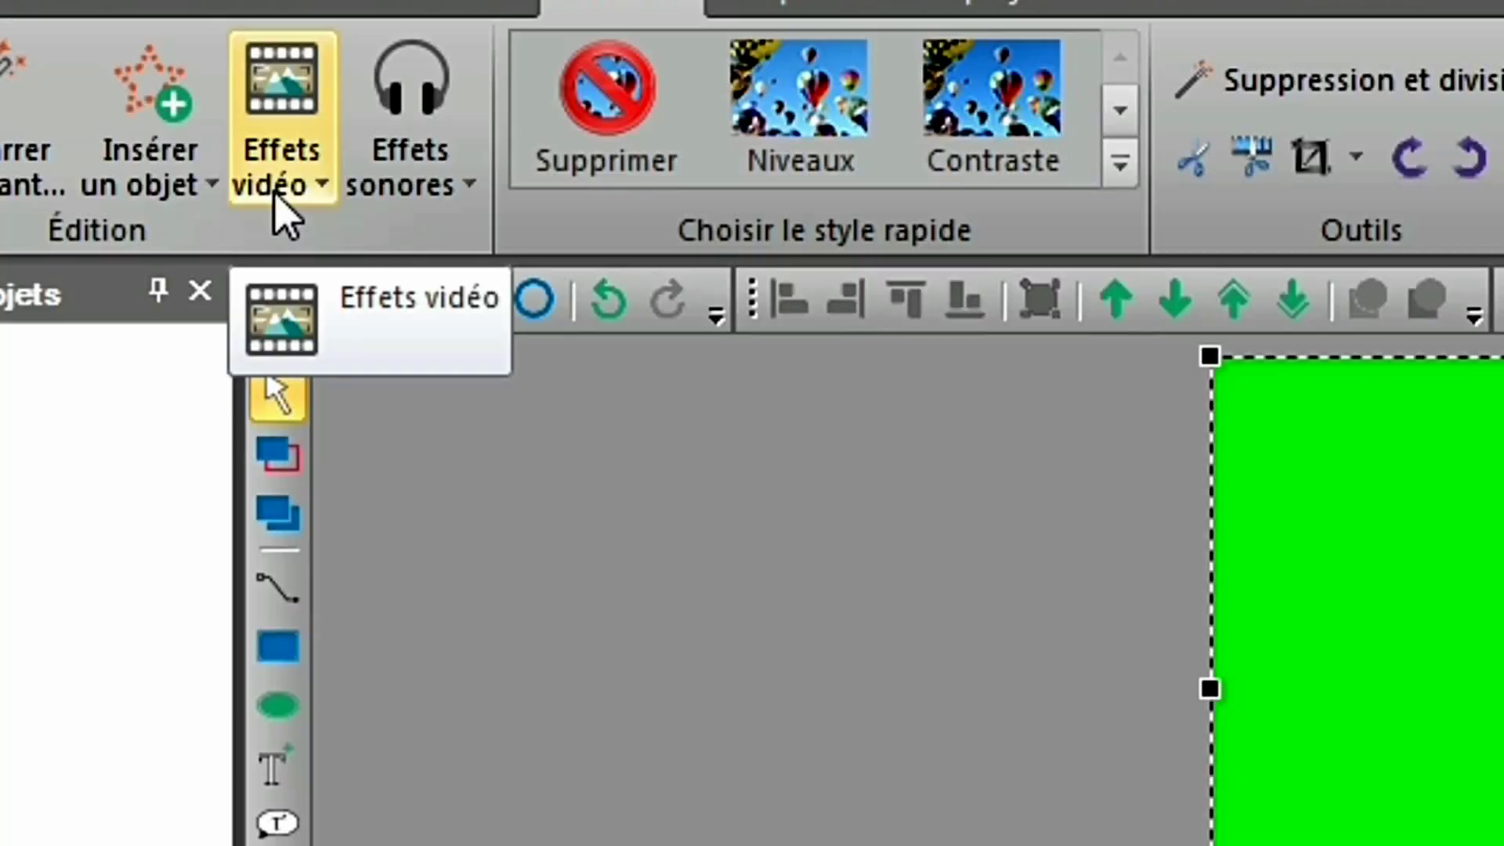
left_click(216, 133)
mouse_move(403, 552)
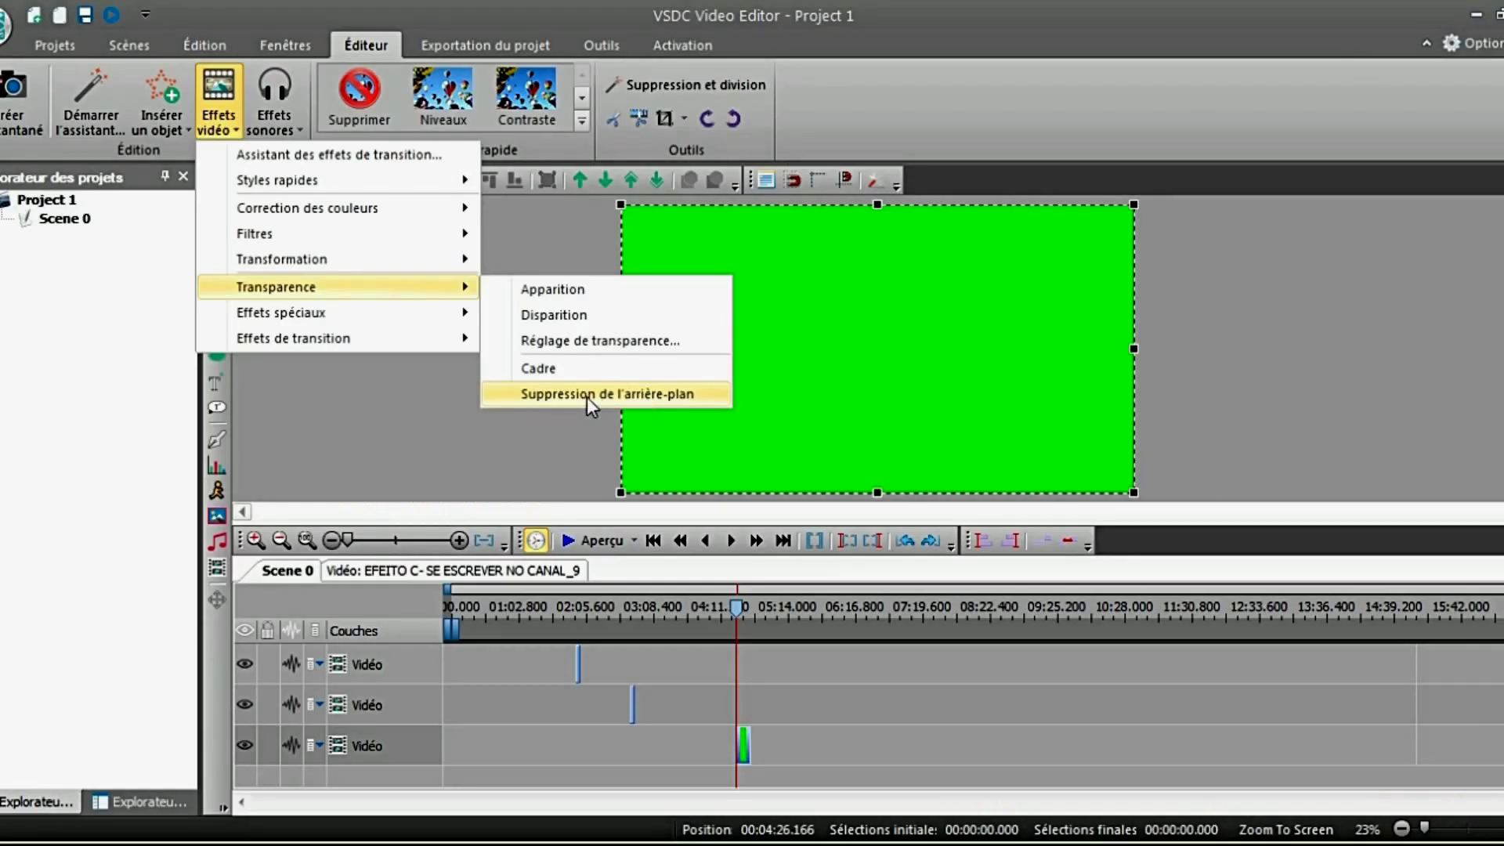
left_click(1253, 806)
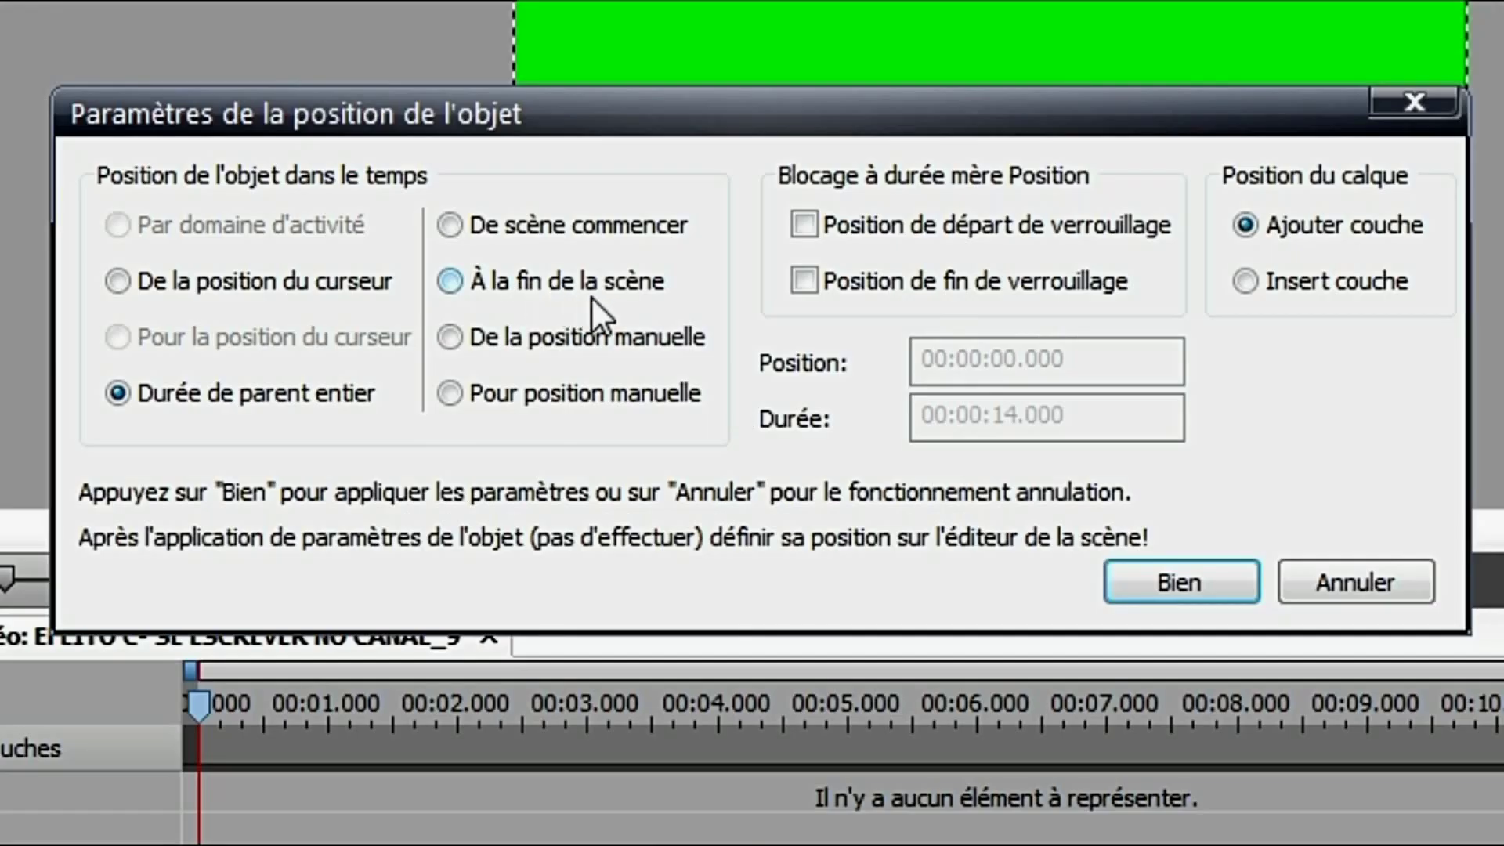
left_click(647, 295)
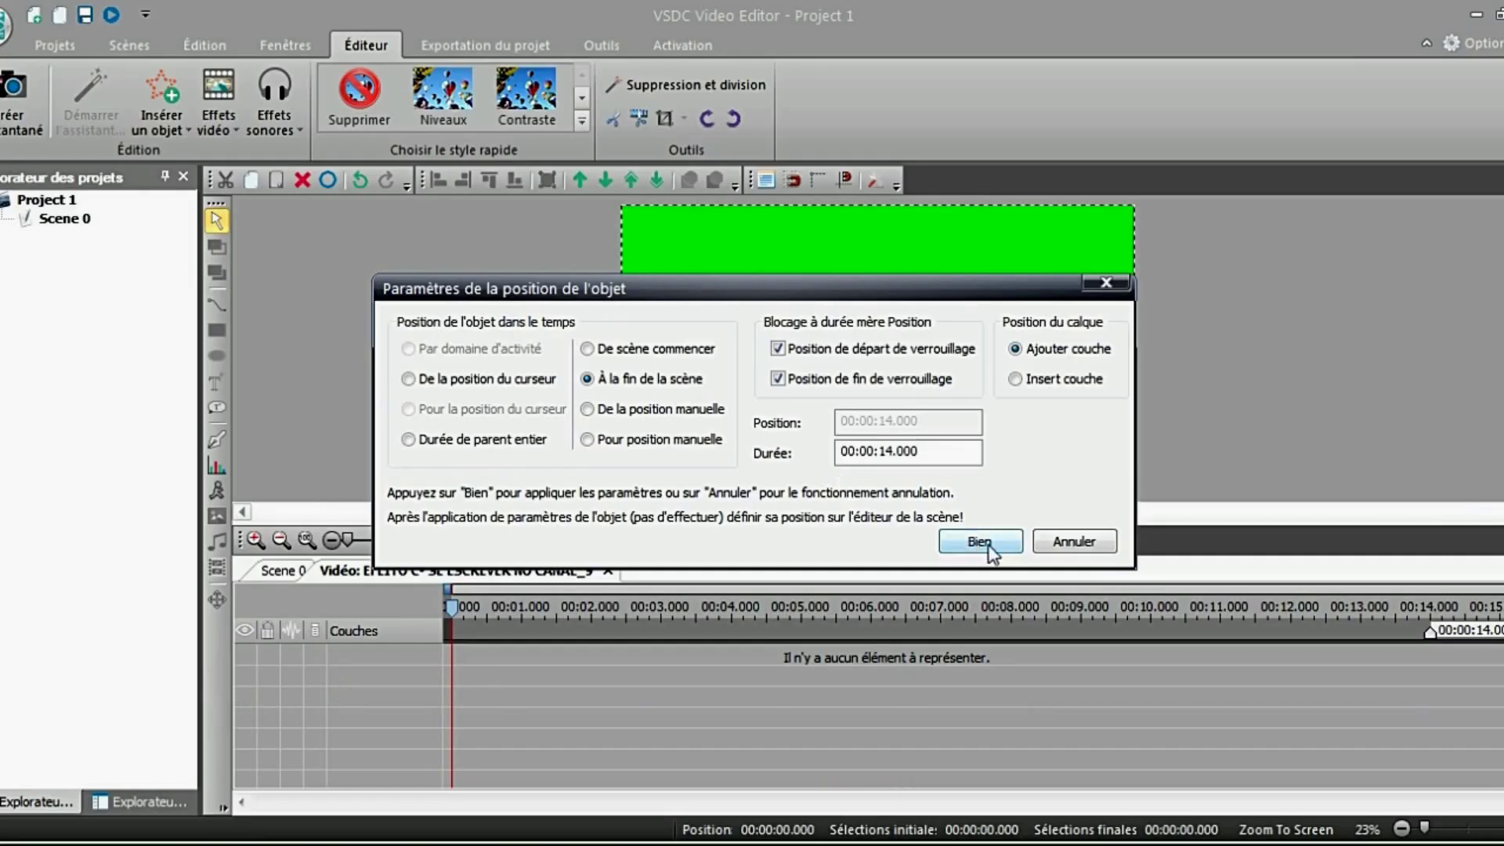
left_click(1000, 546)
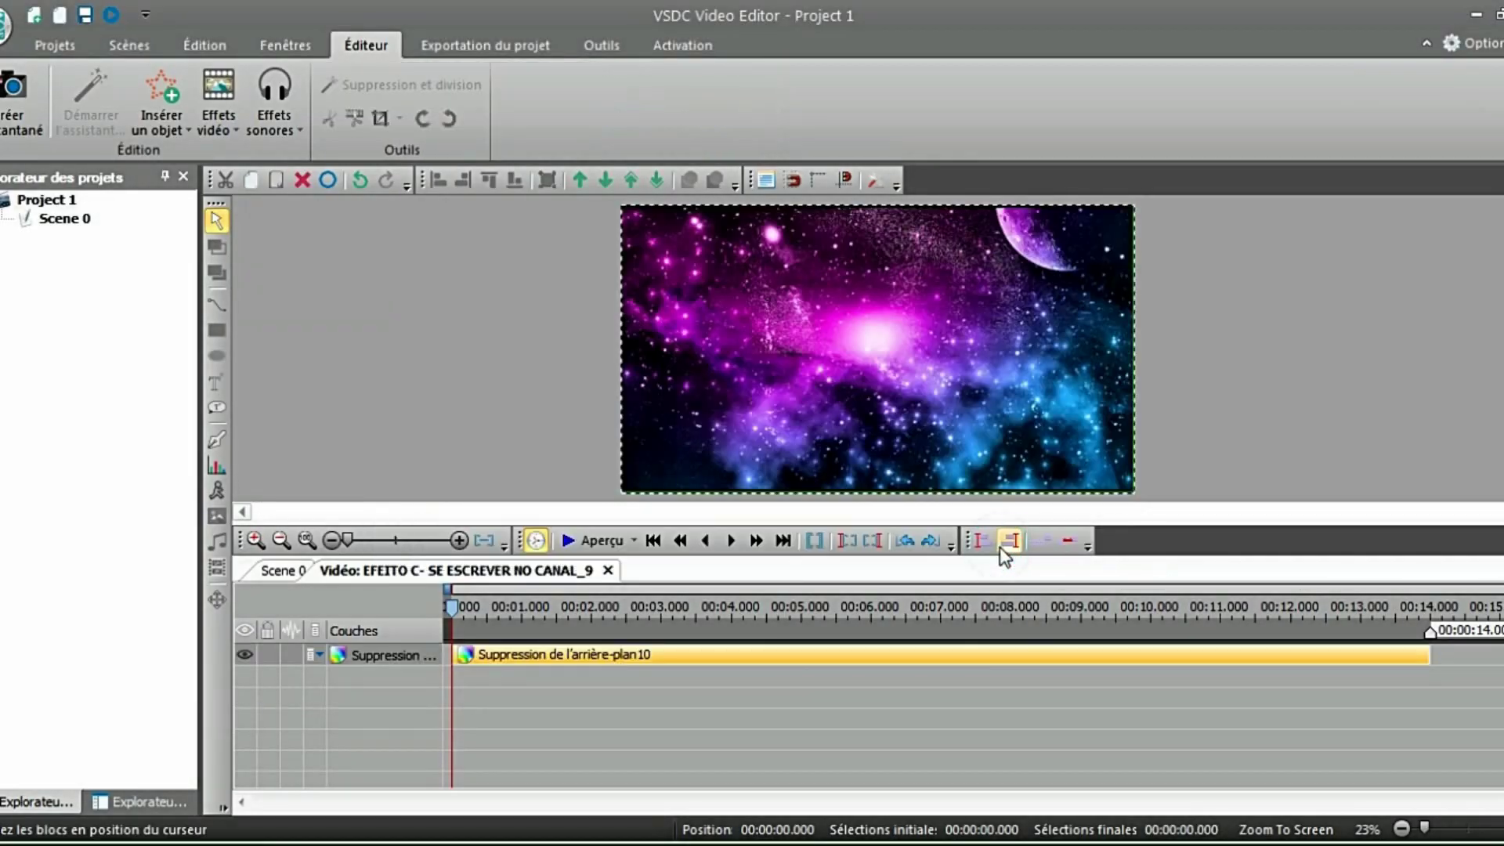
left_click(584, 541)
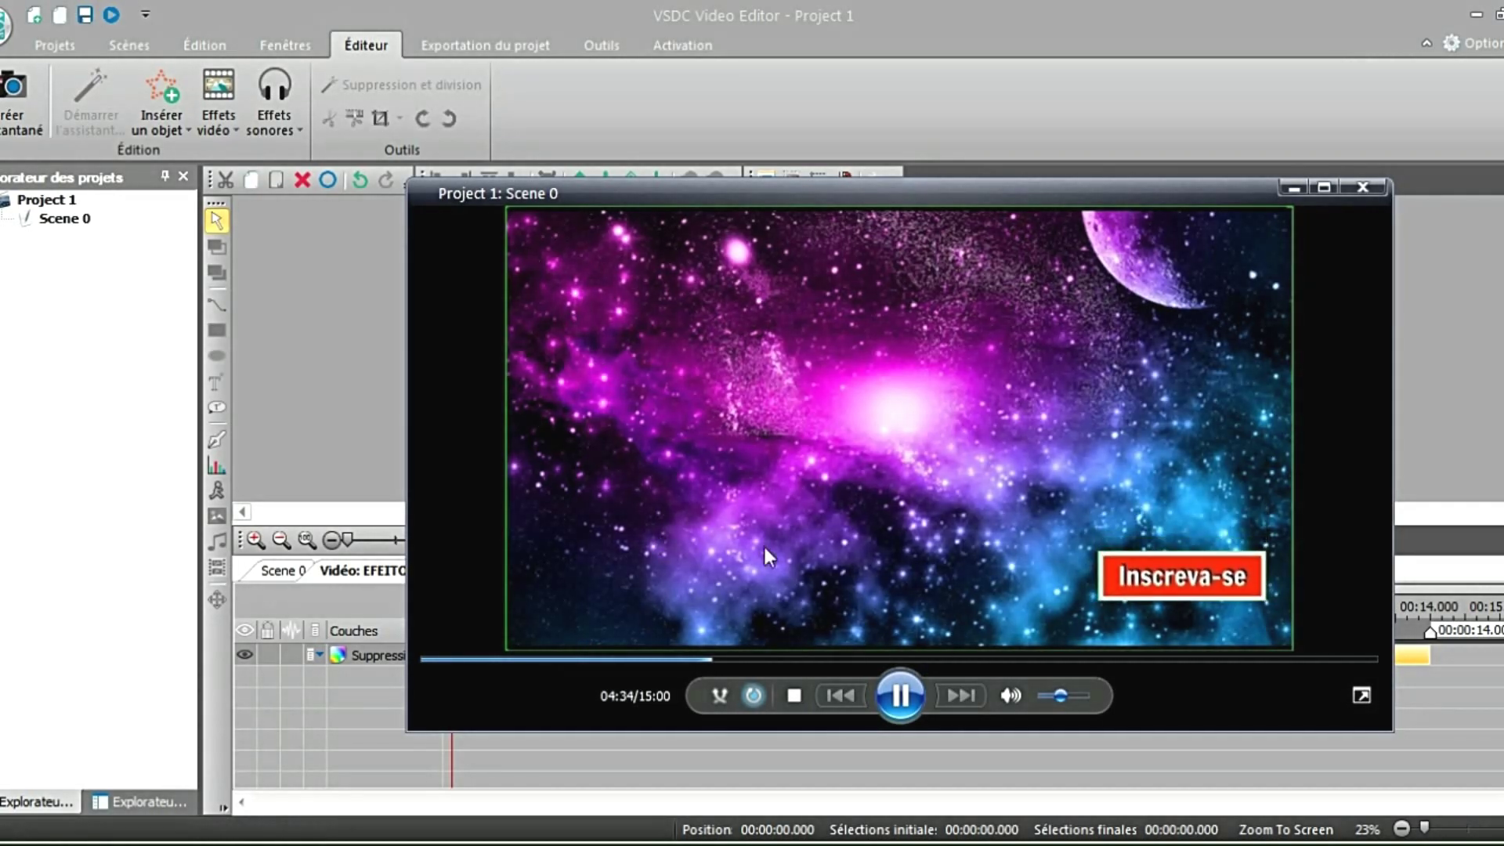
left_click(1363, 187)
Open the green-screen clip's properties and show the options for Étirer la vidéo.
right_click(1020, 424)
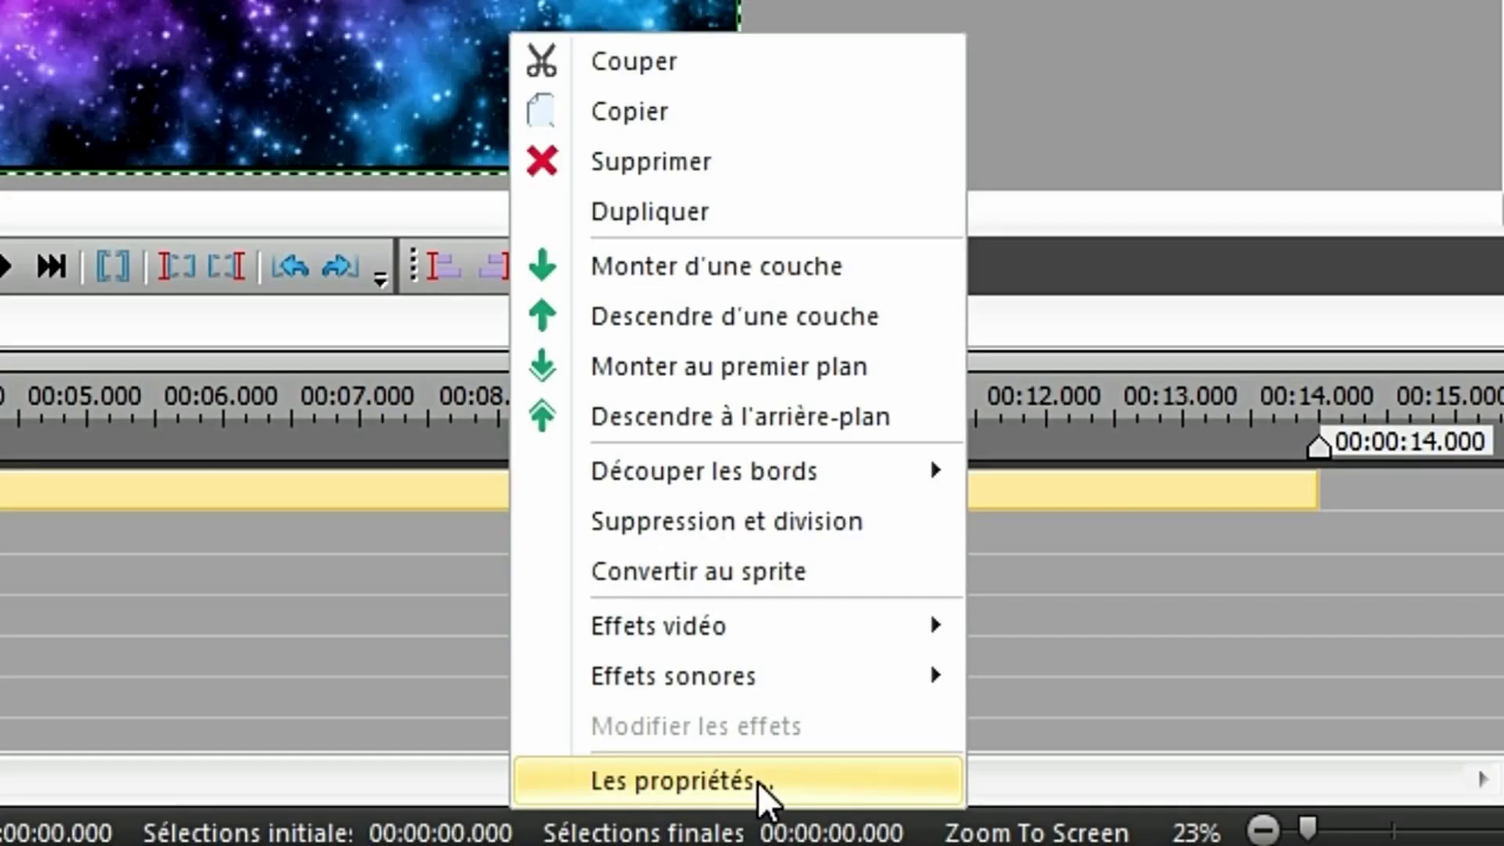
left_click(1126, 807)
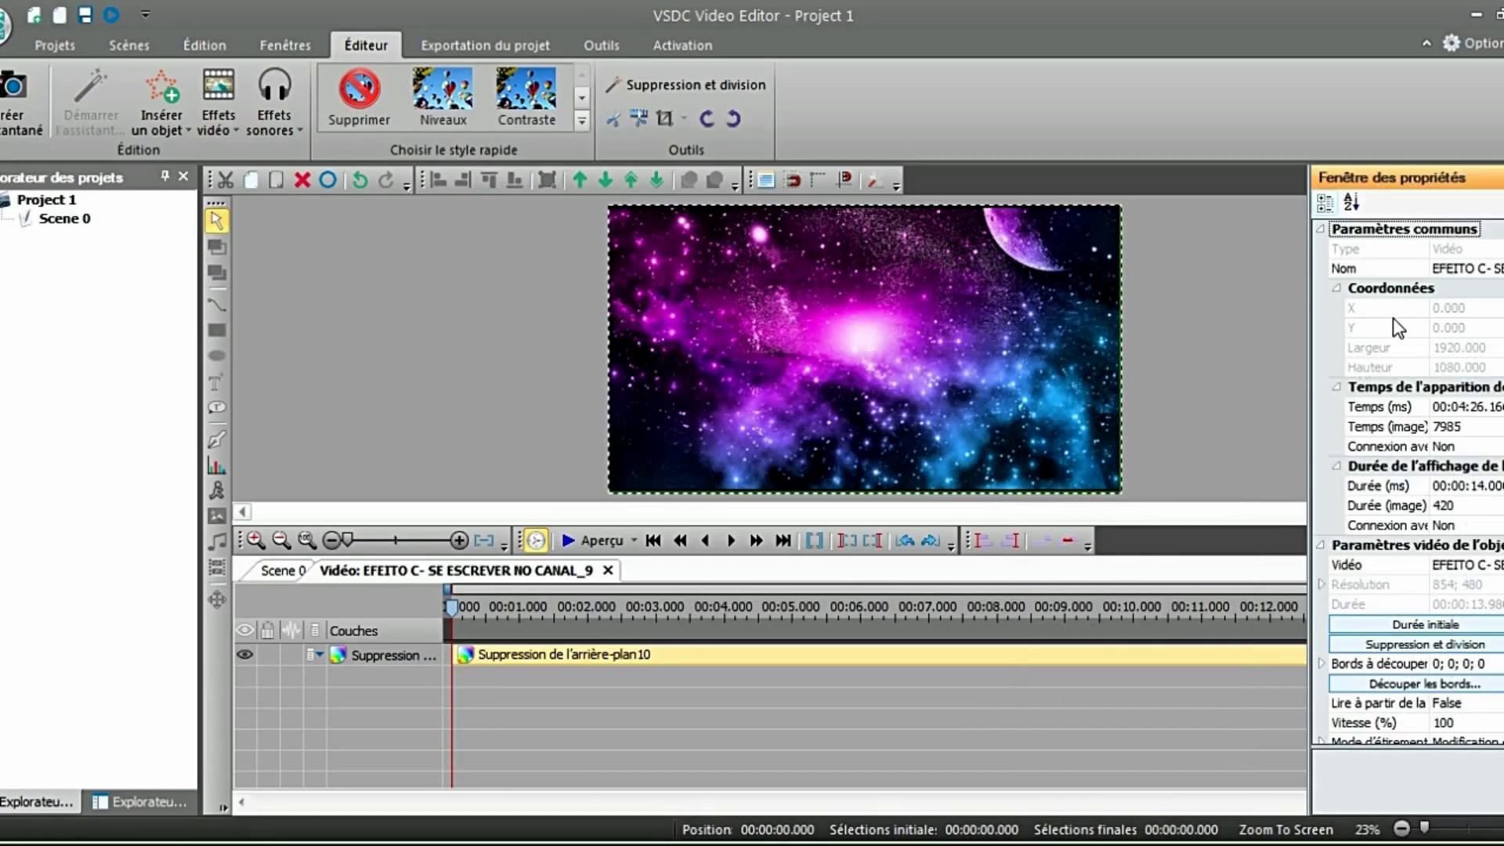
scroll(1402, 486, "down", 3)
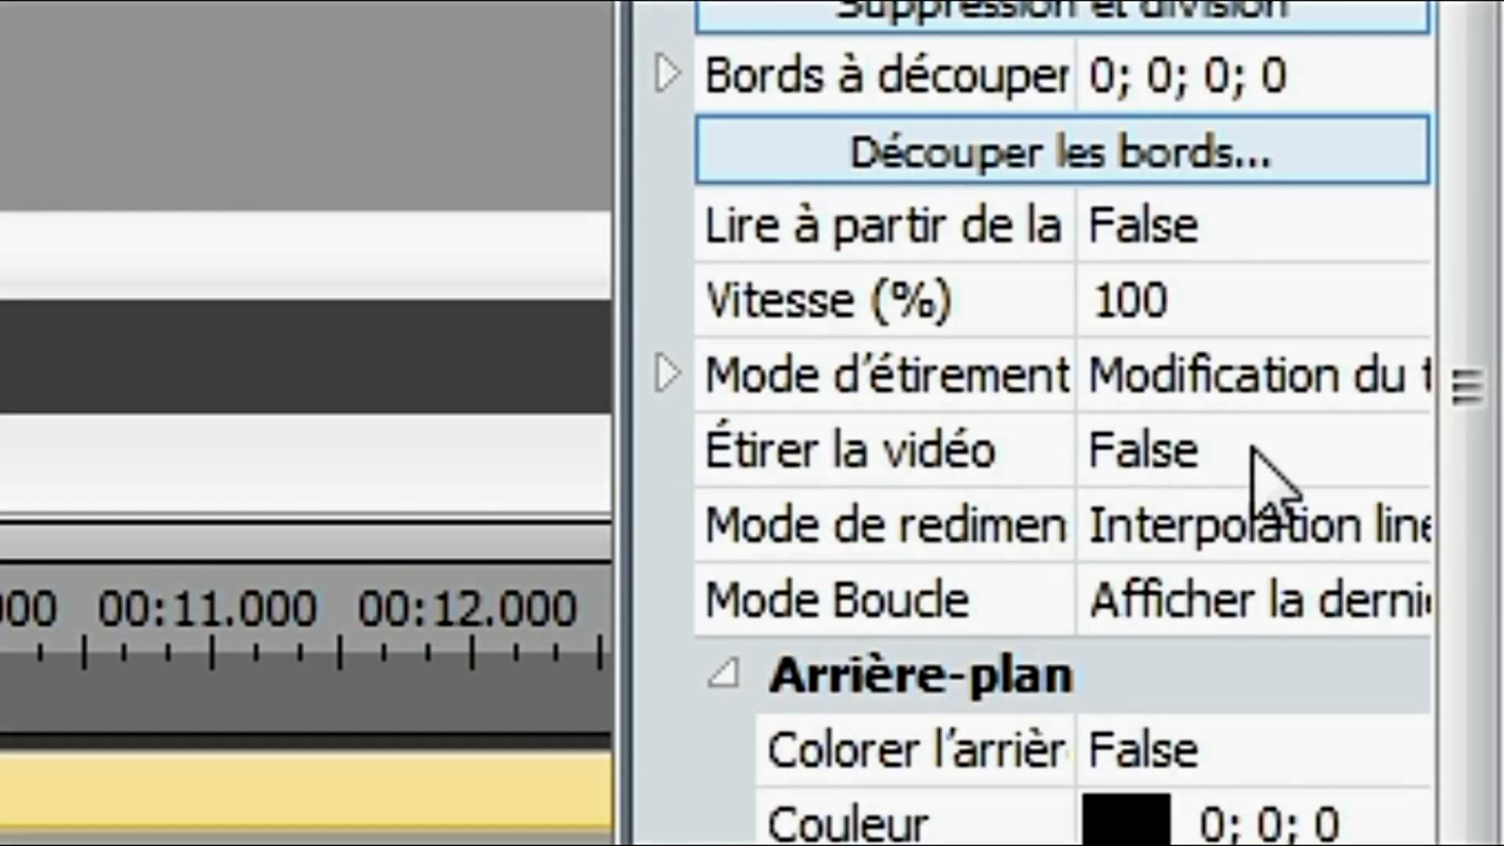
left_click(1229, 463)
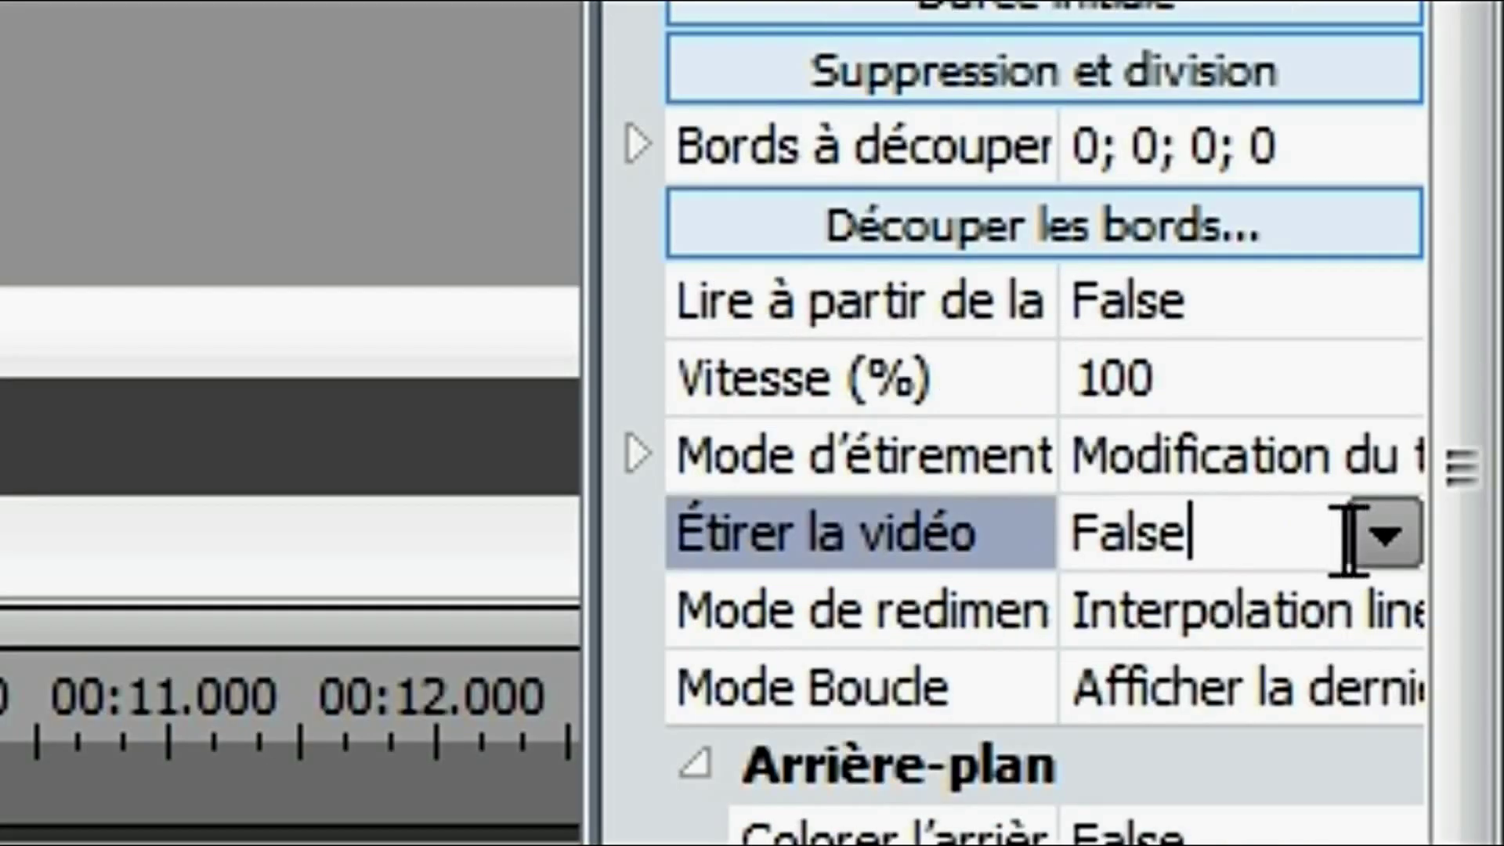
left_click(1385, 534)
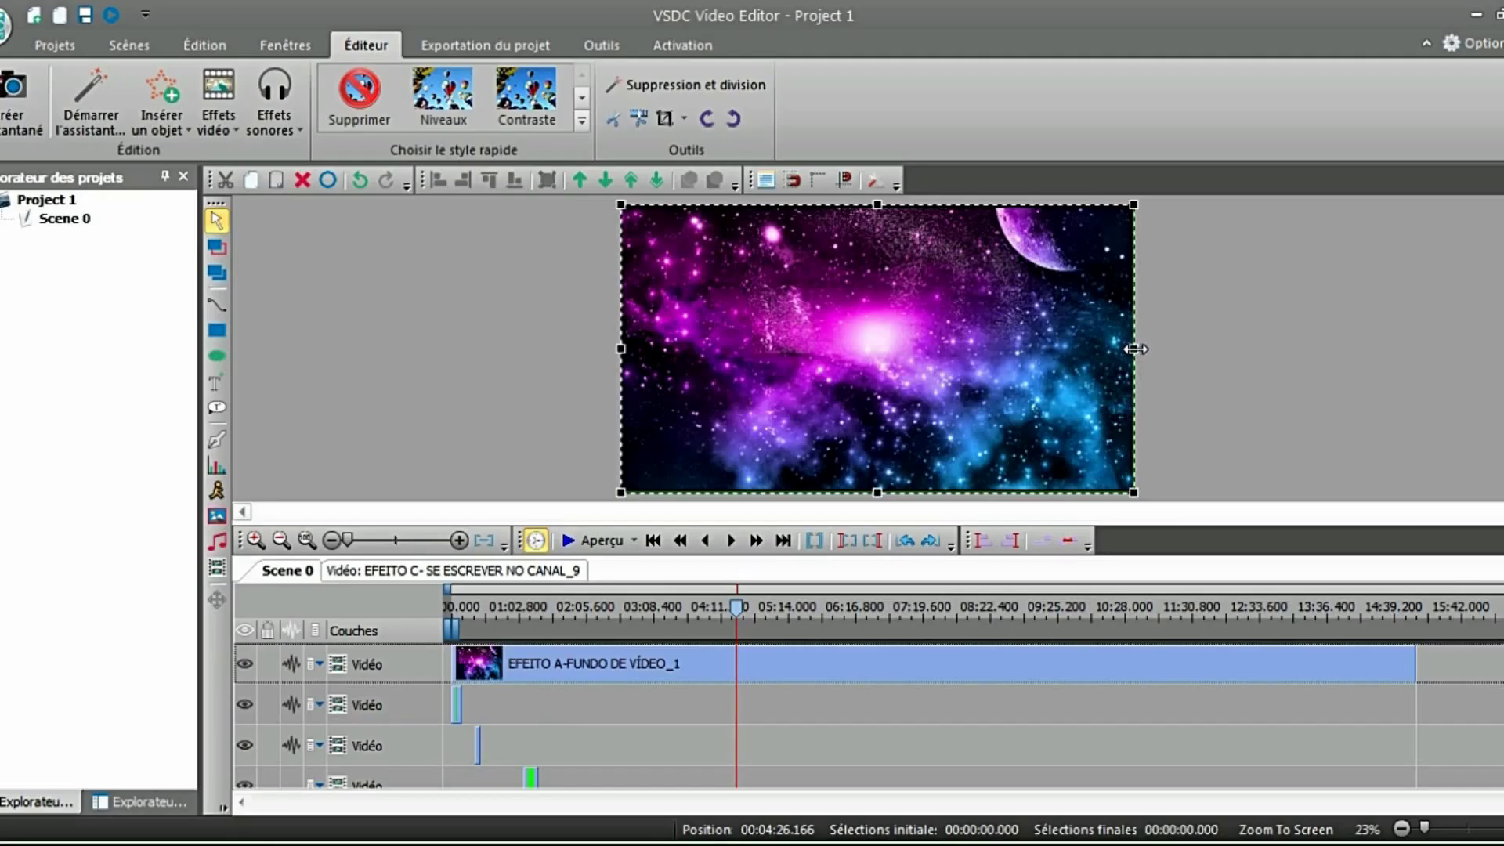
Try to widen the green-screen clip's frame beyond both sides of the scene, and preview the scene.
mouse_move(1136, 349)
left_mouse_down()
mouse_move(970, 345)
mouse_move(1154, 349)
left_mouse_up()
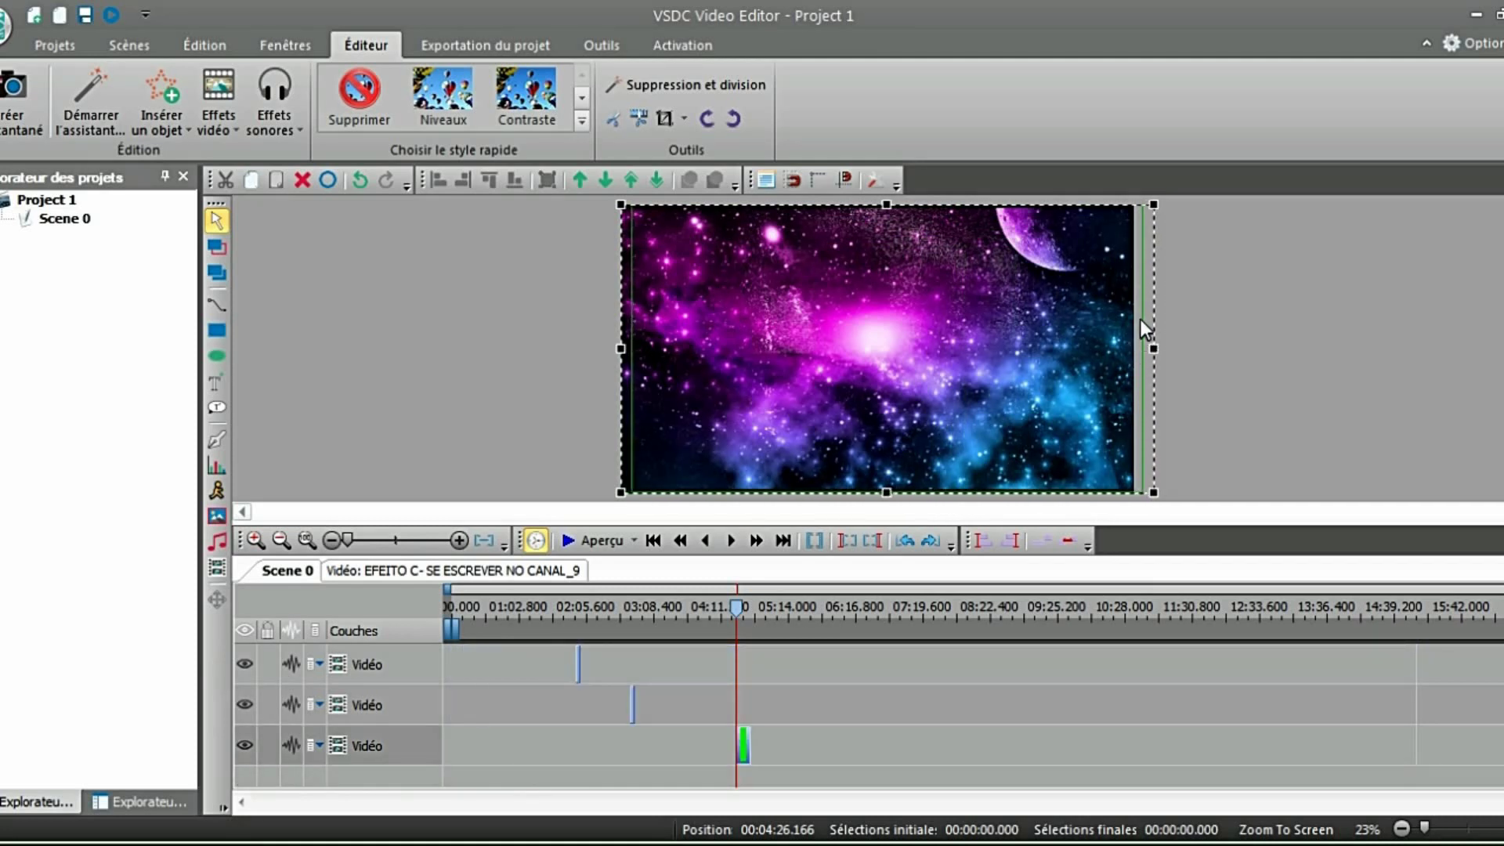
left_click(595, 539)
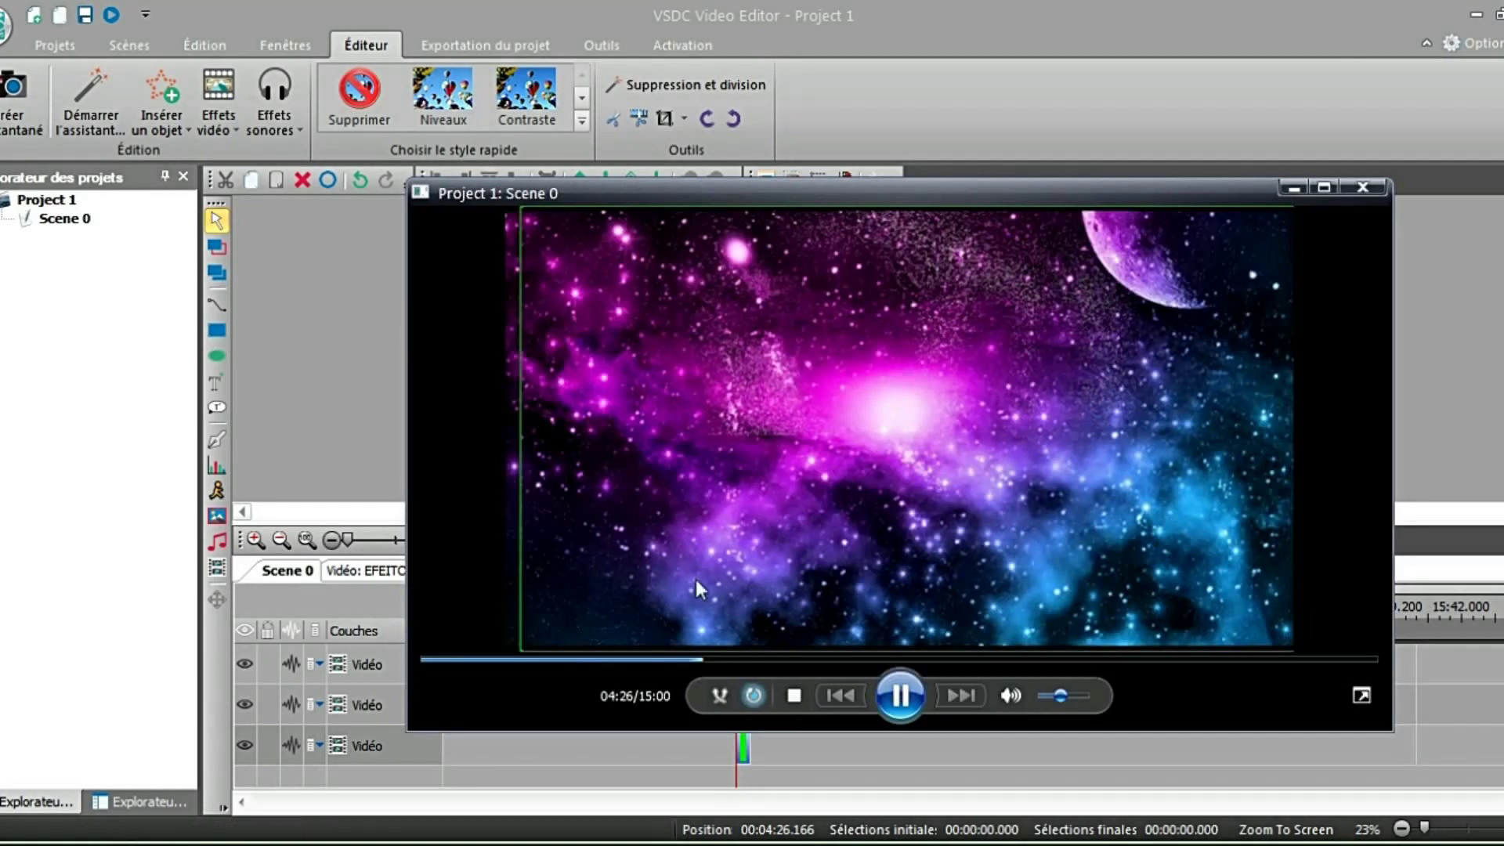
left_click(1362, 187)
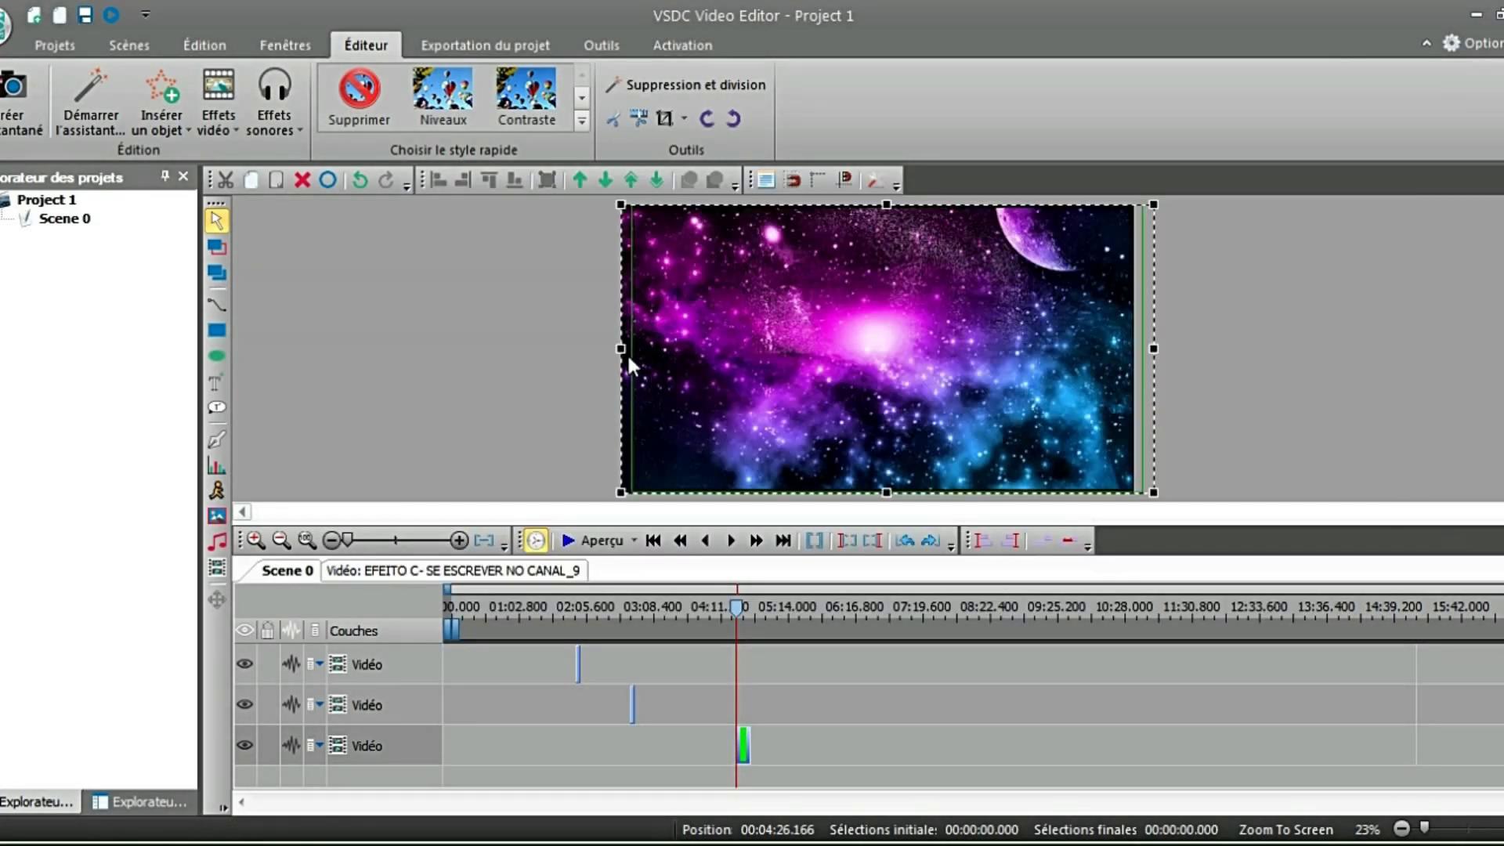
left_click_drag(622, 349, 585, 349)
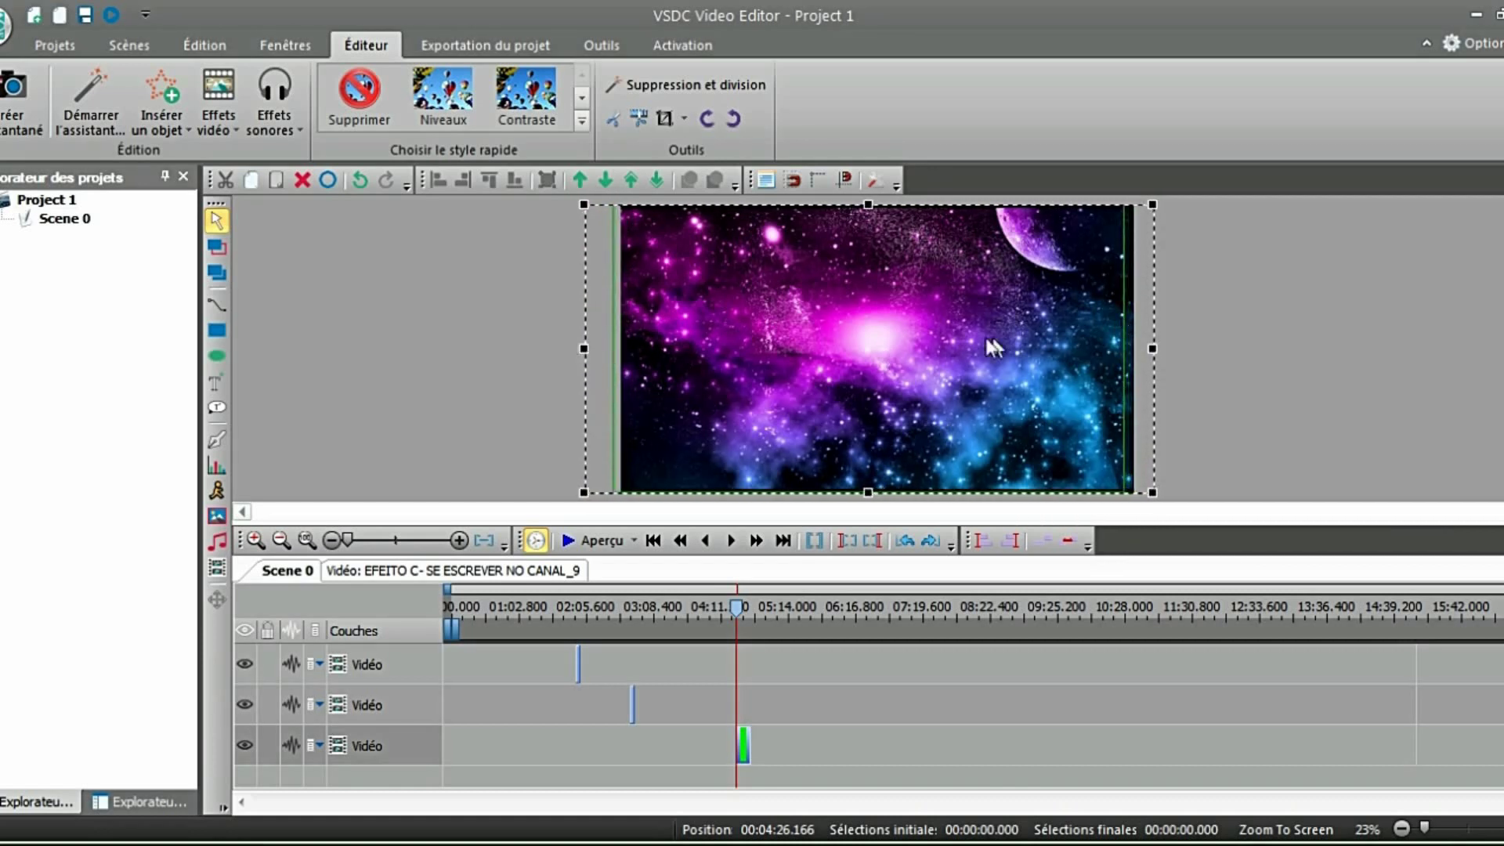
left_click_drag(1152, 350, 1192, 350)
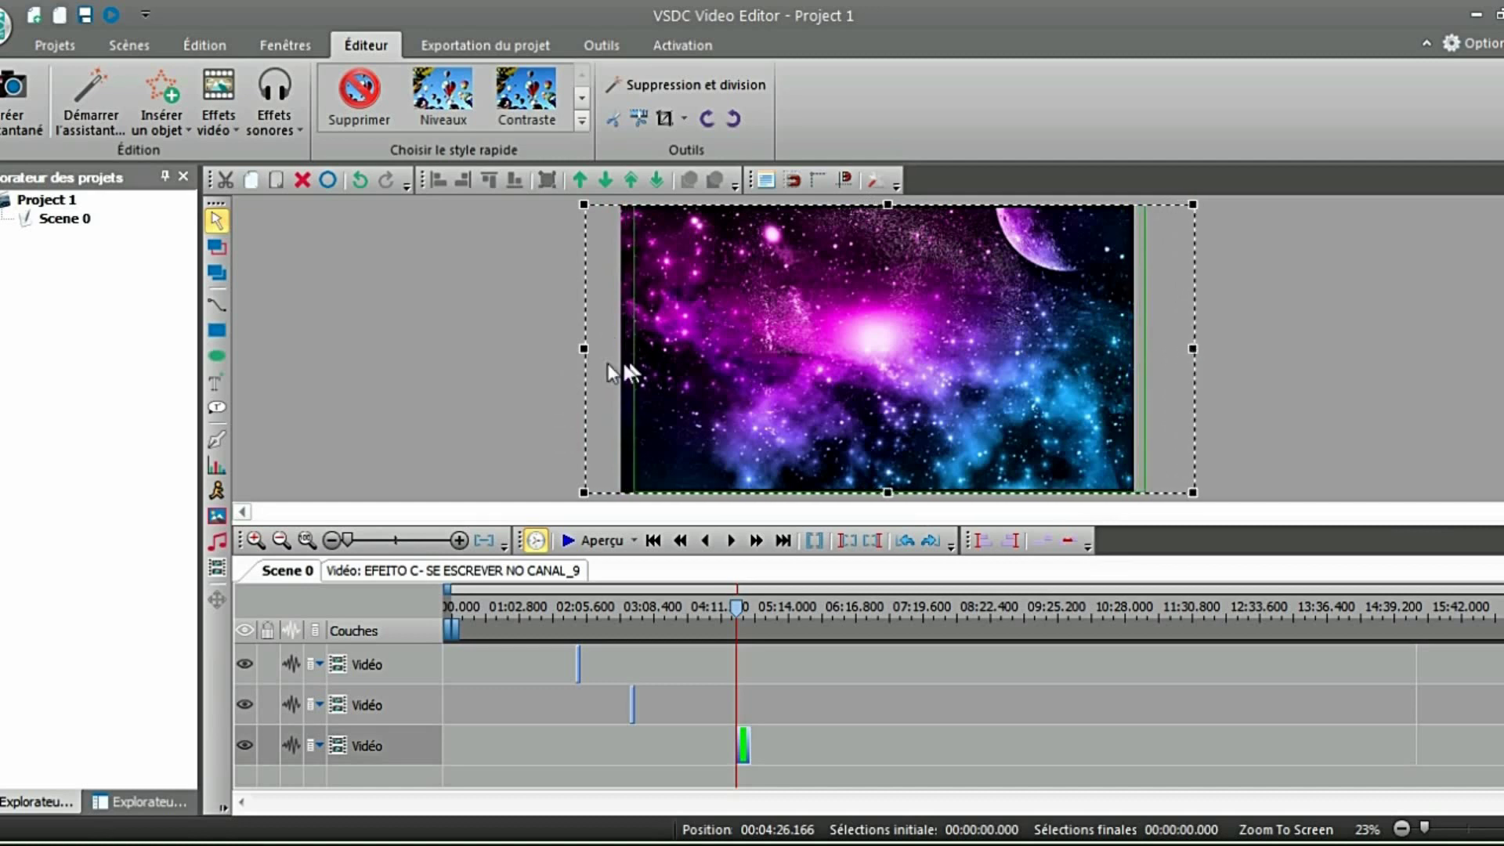
left_click_drag(583, 348, 619, 348)
left_click_drag(1196, 347, 1134, 347)
Set Étirer la vidéo to True in the green-screen clip's properties.
right_click(996, 413)
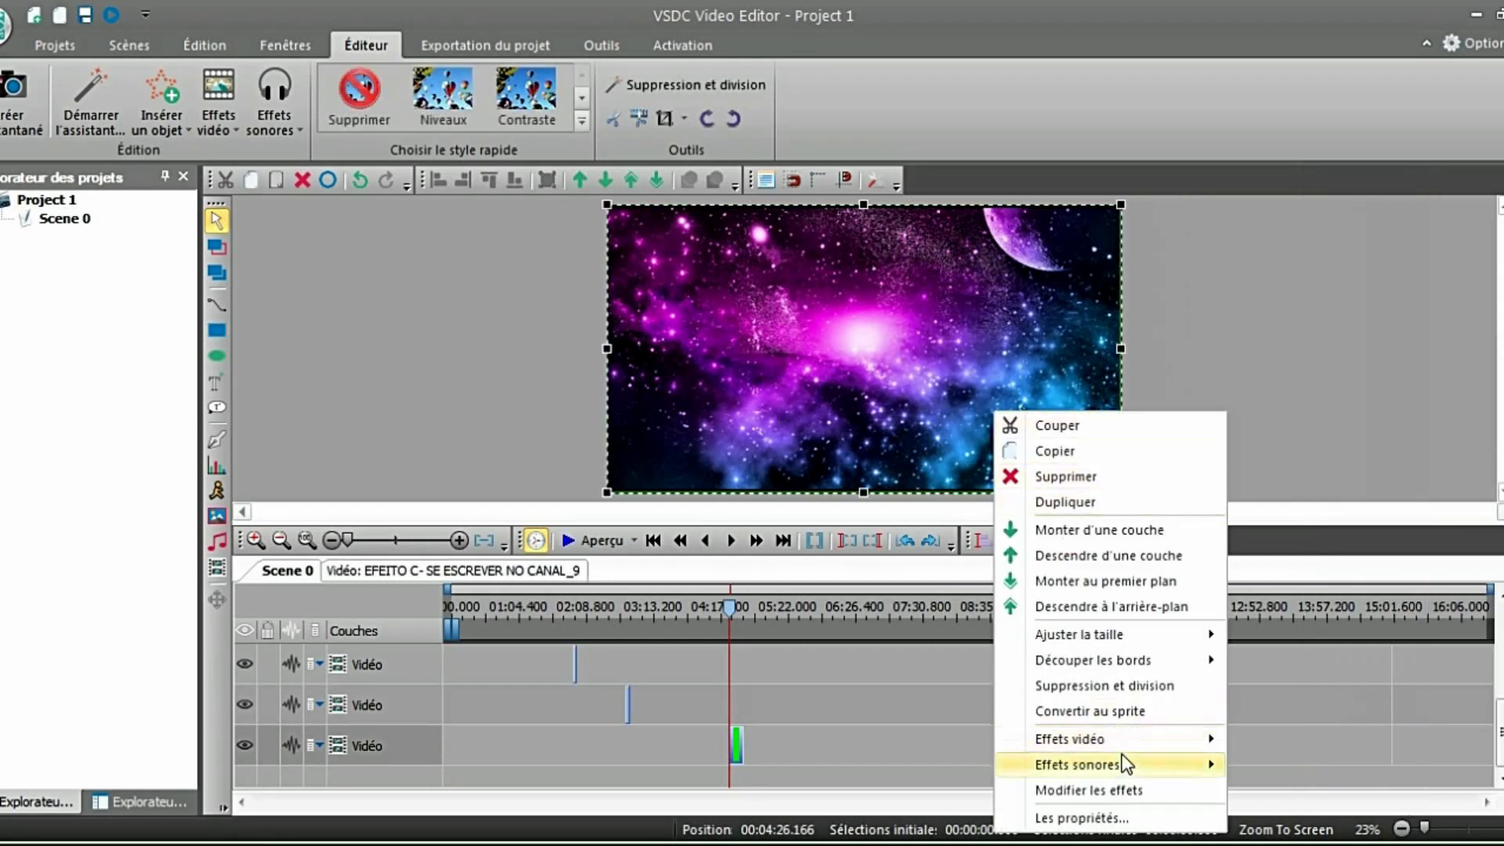
left_click(1125, 818)
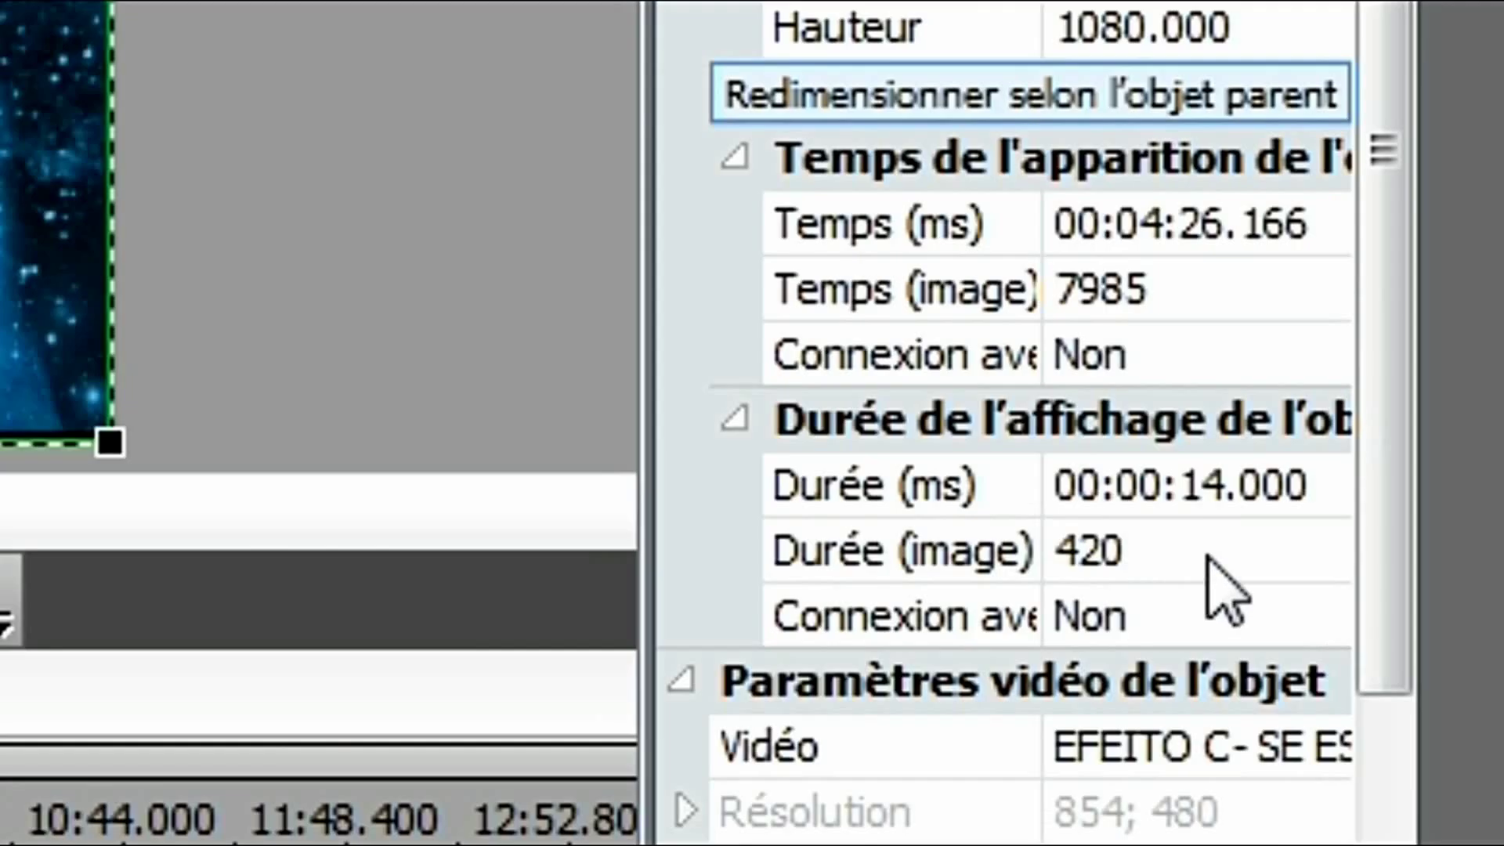
scroll(1455, 527, "down", 4)
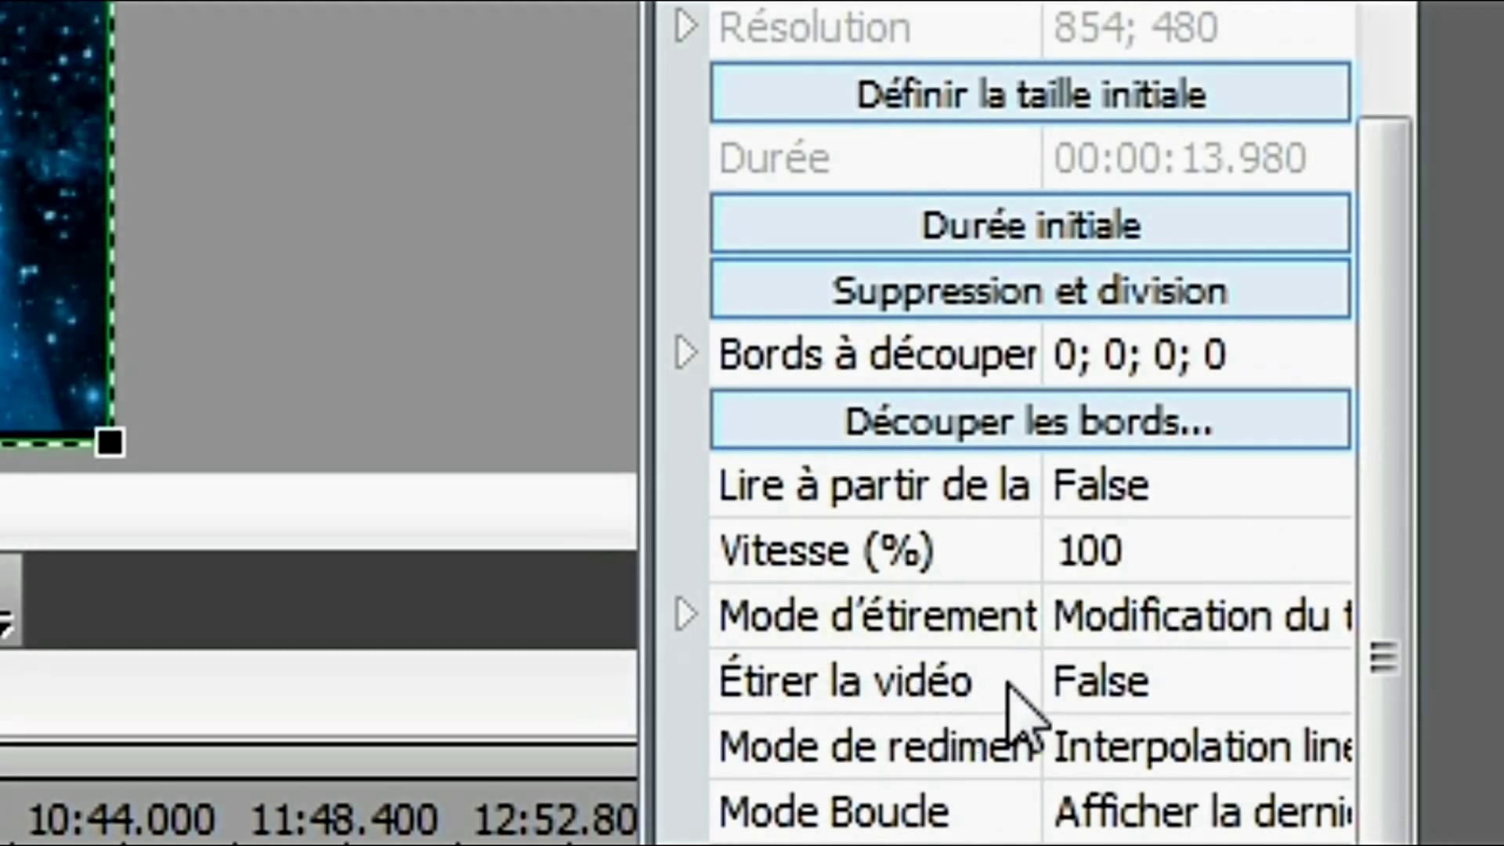
left_click(1168, 682)
left_click(1324, 685)
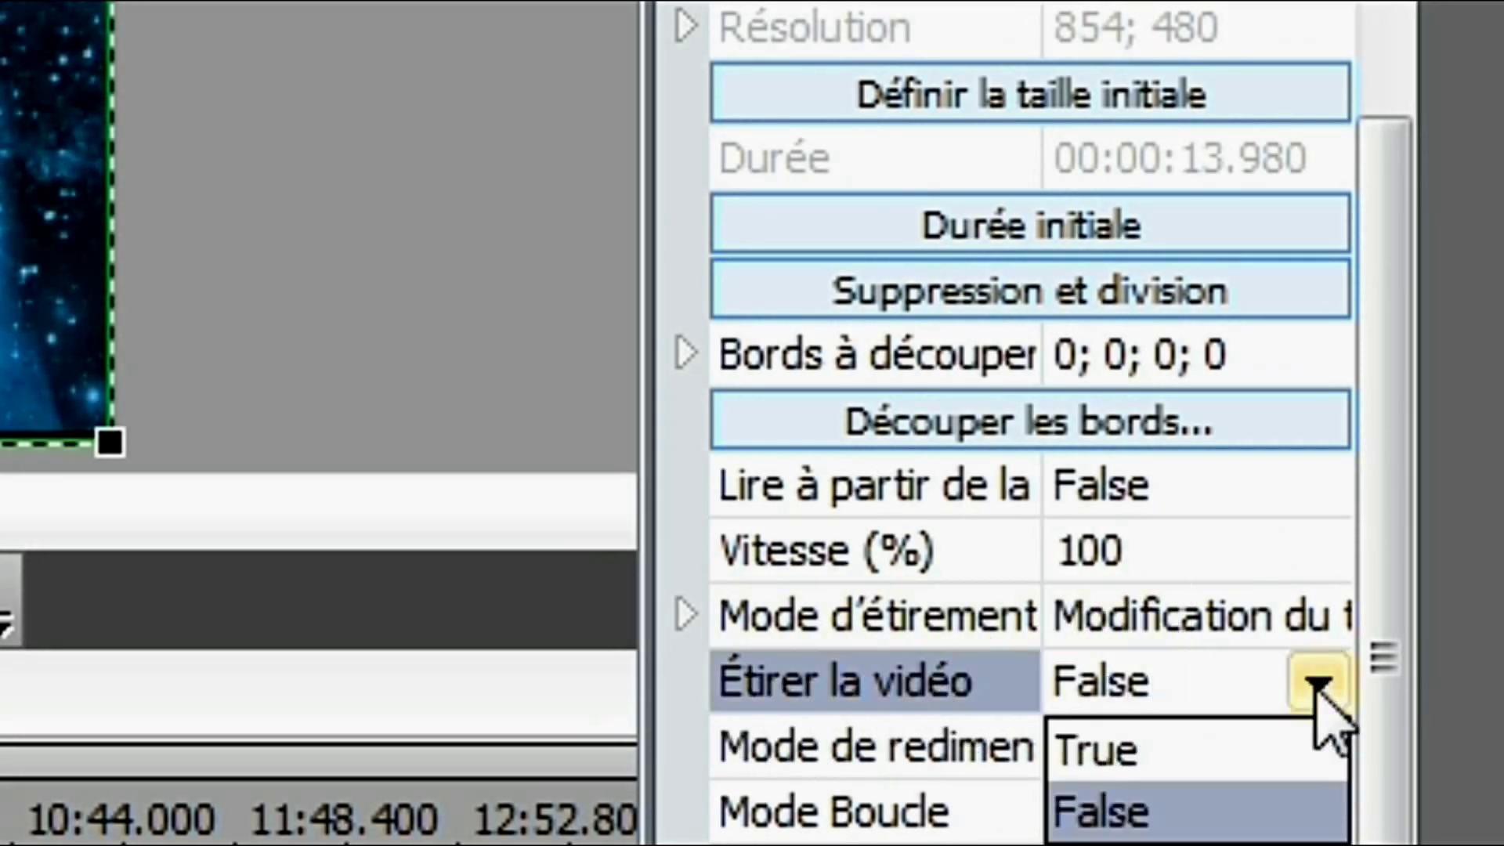
left_click(1157, 752)
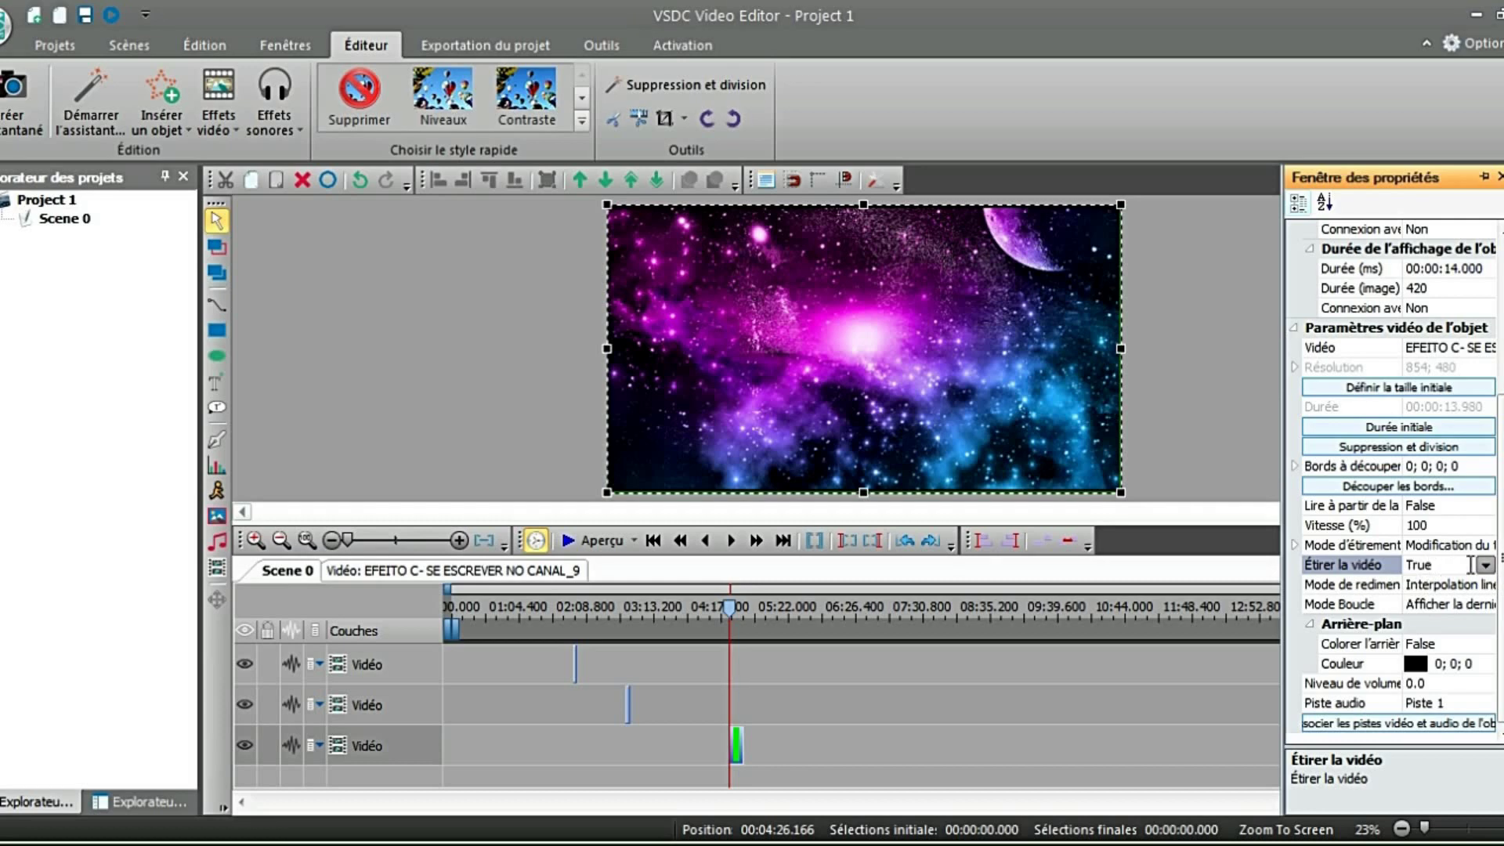
left_click(1499, 177)
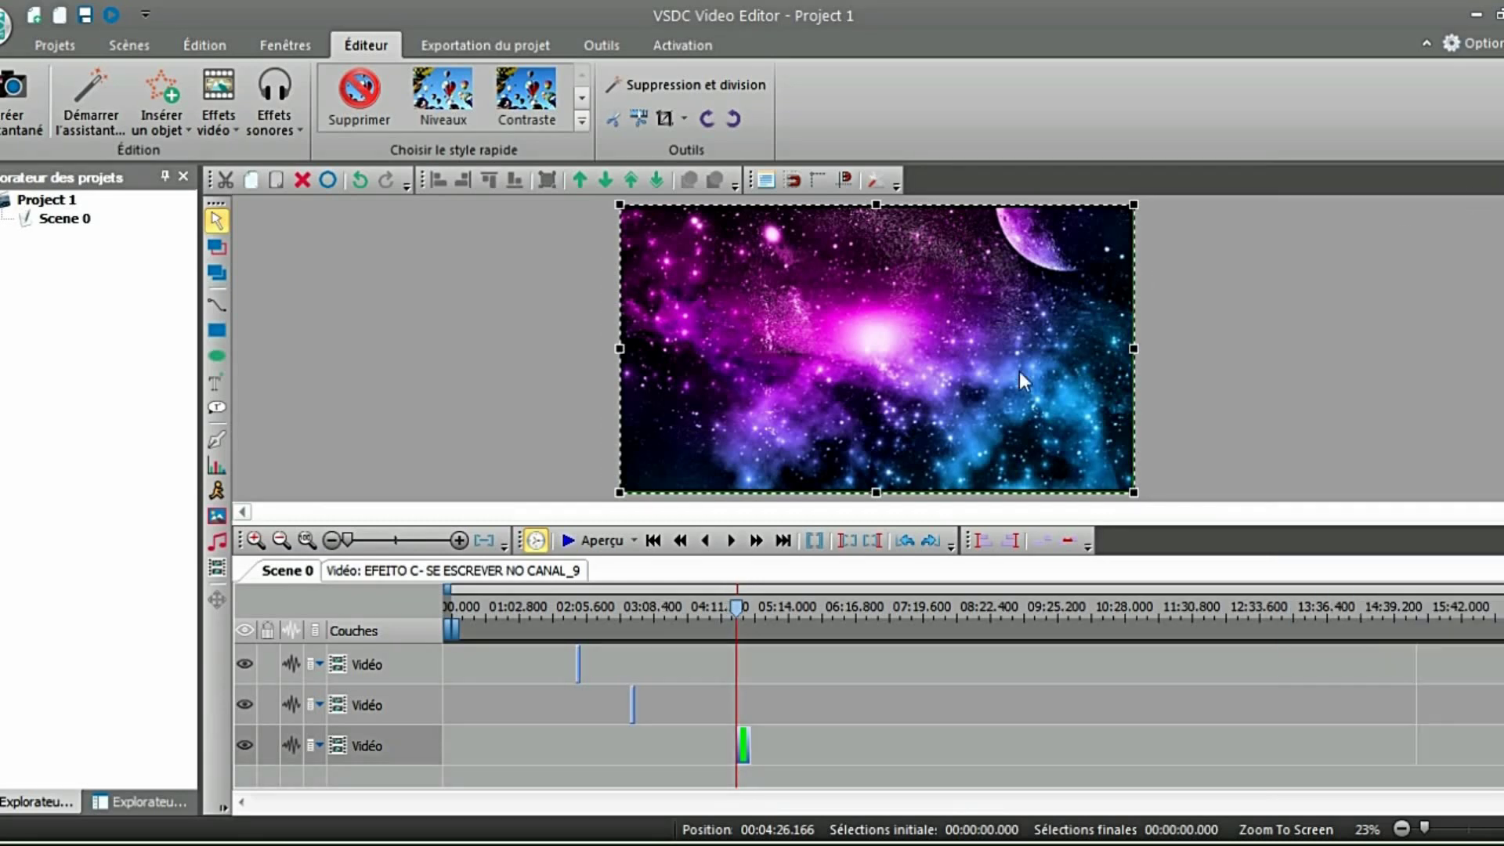
Stretch the green-screen clip slightly beyond all four edges of the scene to push its green border out, and preview the scene.
left_click_drag(1135, 347, 1143, 348)
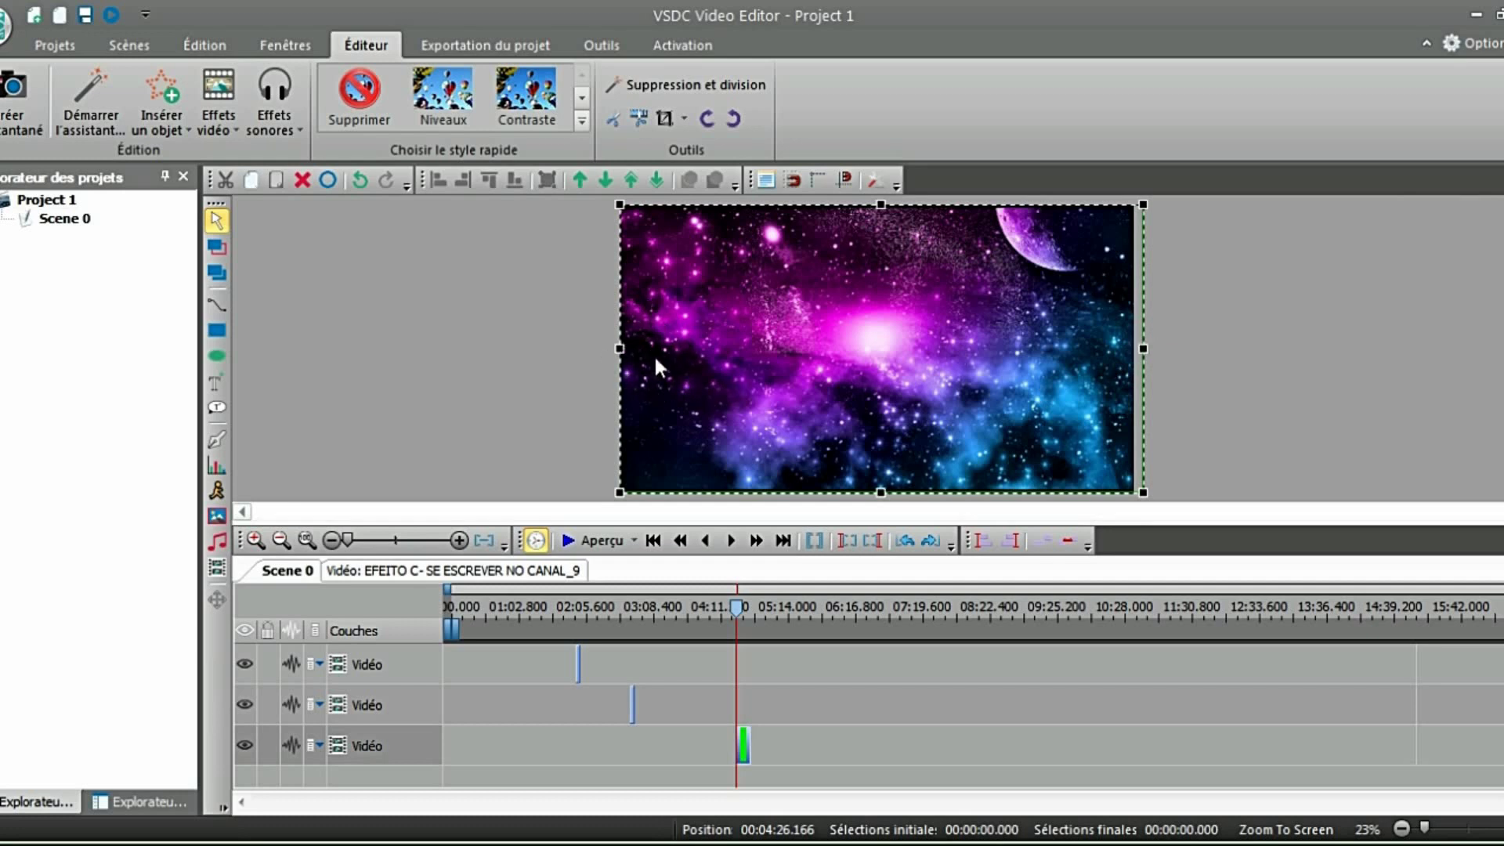
left_click_drag(620, 349, 614, 349)
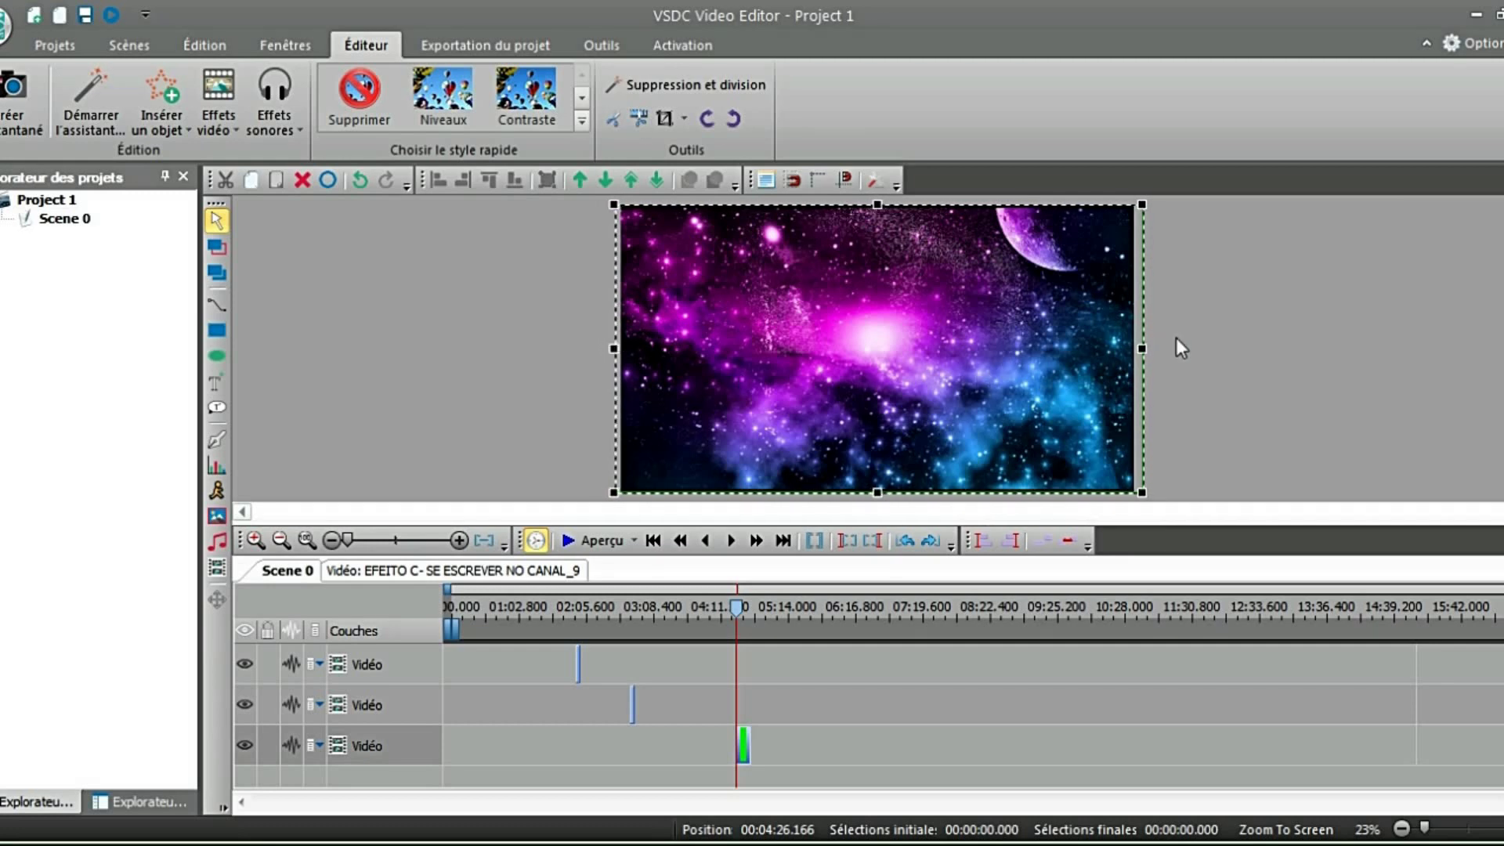
left_click_drag(1141, 349, 1137, 349)
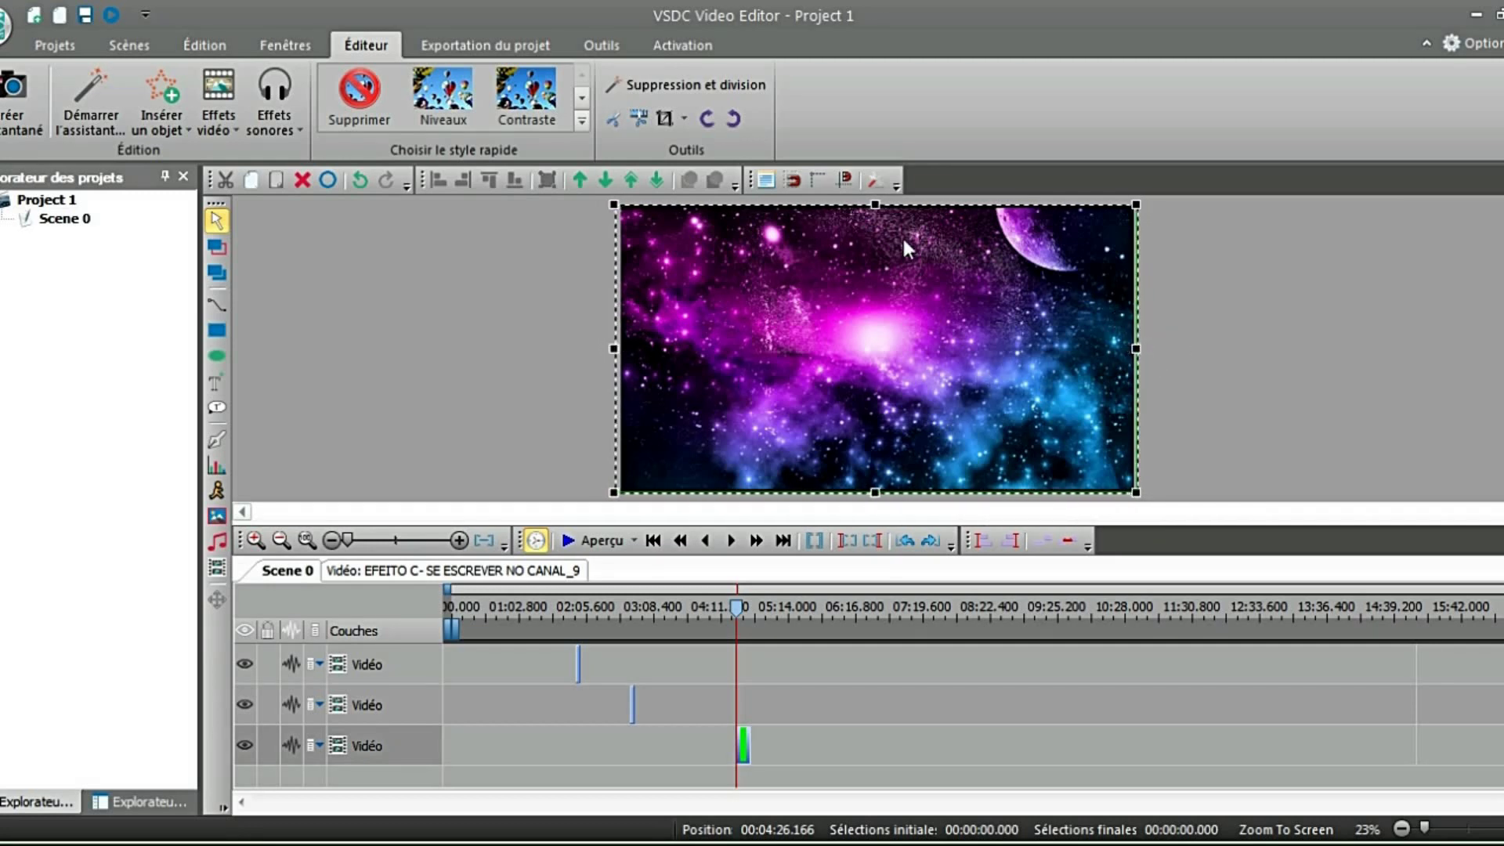
left_click_drag(876, 204, 878, 199)
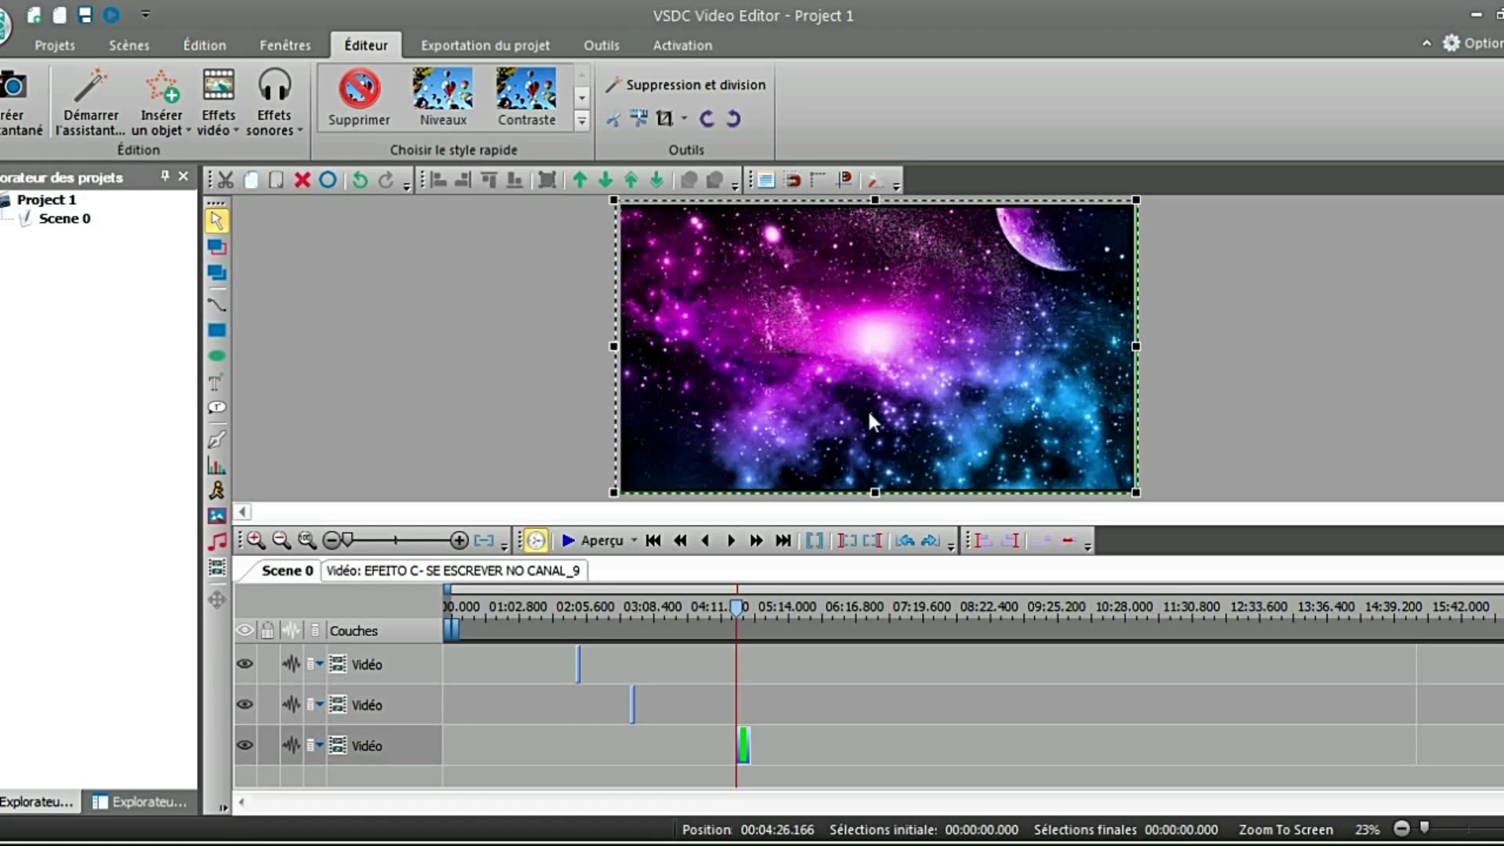
left_click_drag(874, 493, 875, 497)
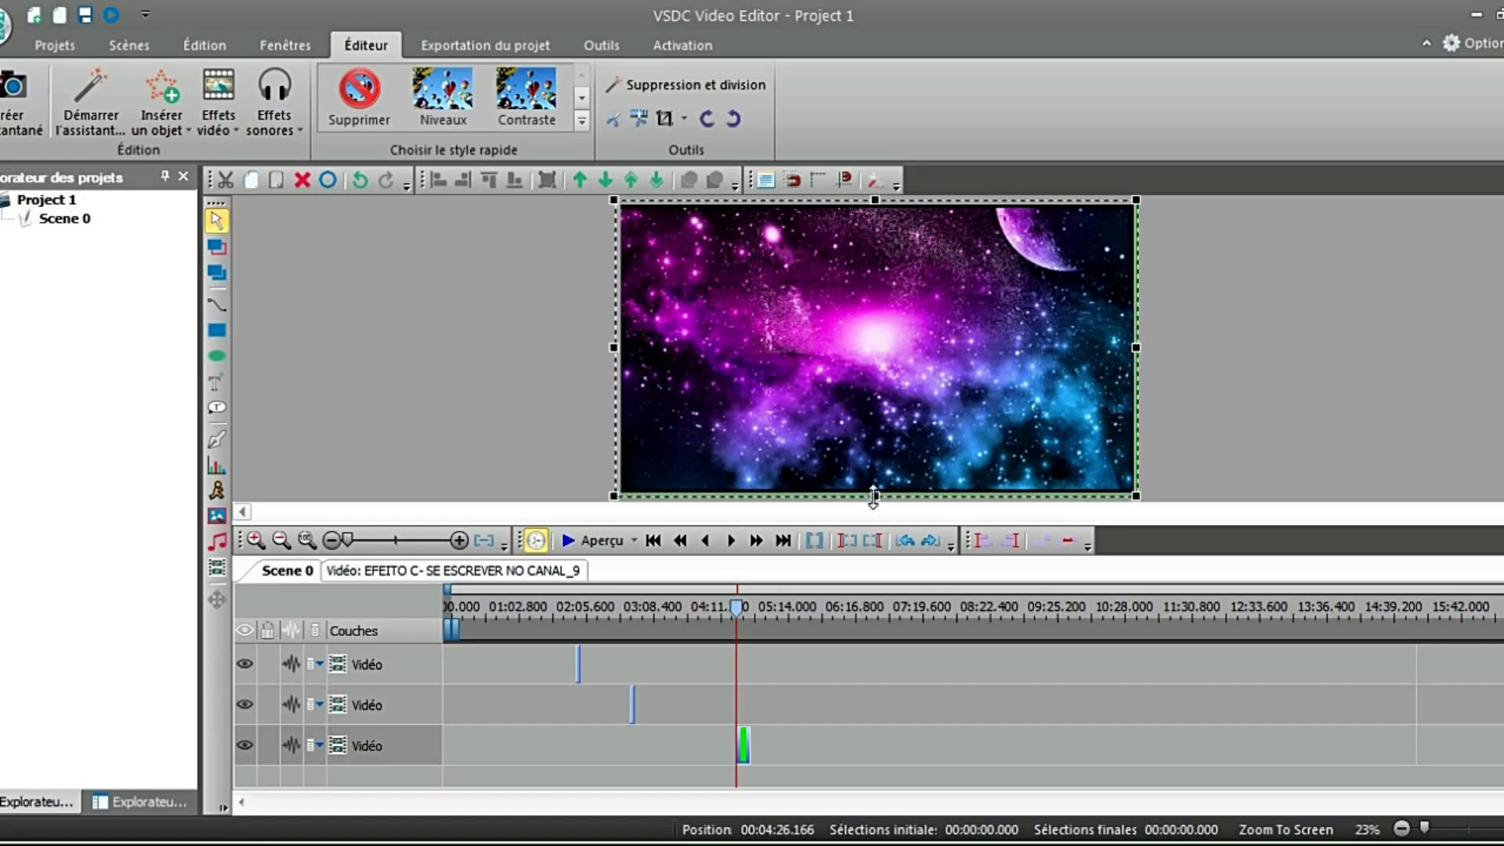
left_click(601, 541)
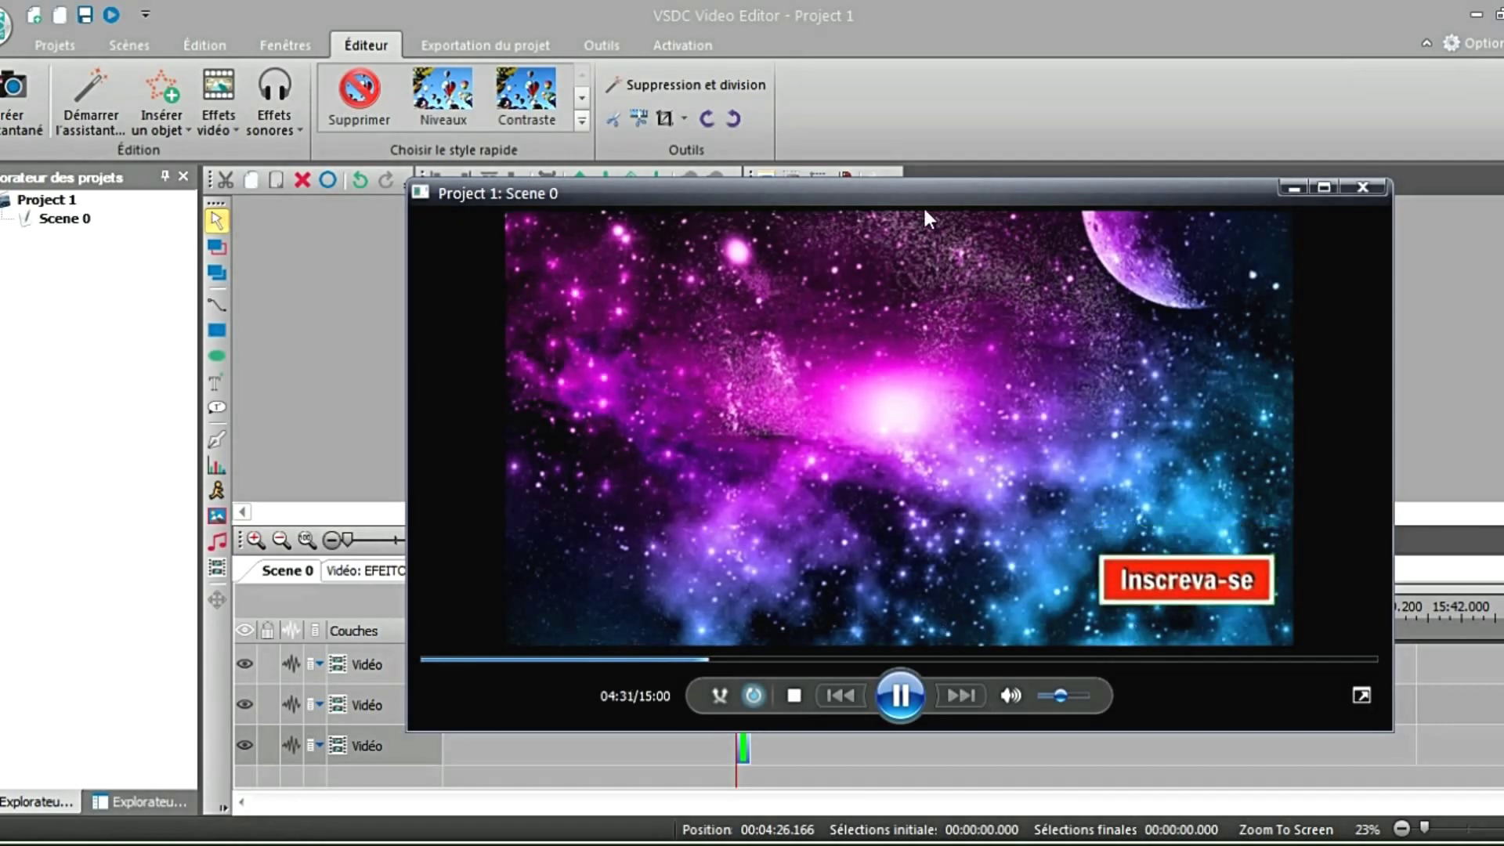
left_click(1363, 187)
Insert the video EFEITO E-REDES SOCIAIS TELA VERDE into the scene at about 05:04 on the timeline, keeping the default position settings.
left_click_drag(735, 617, 777, 617)
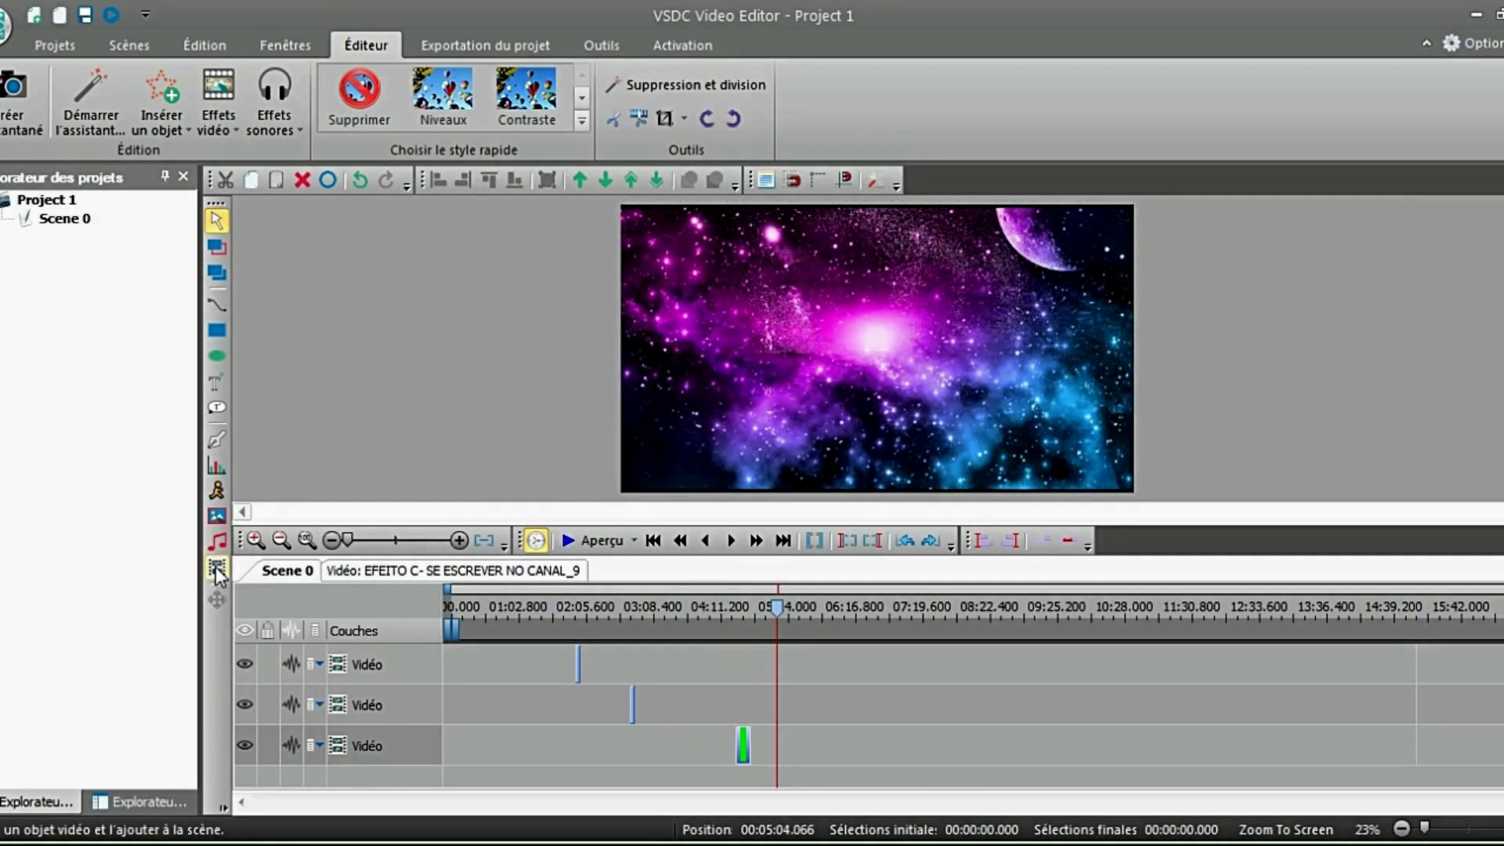
left_click(216, 567)
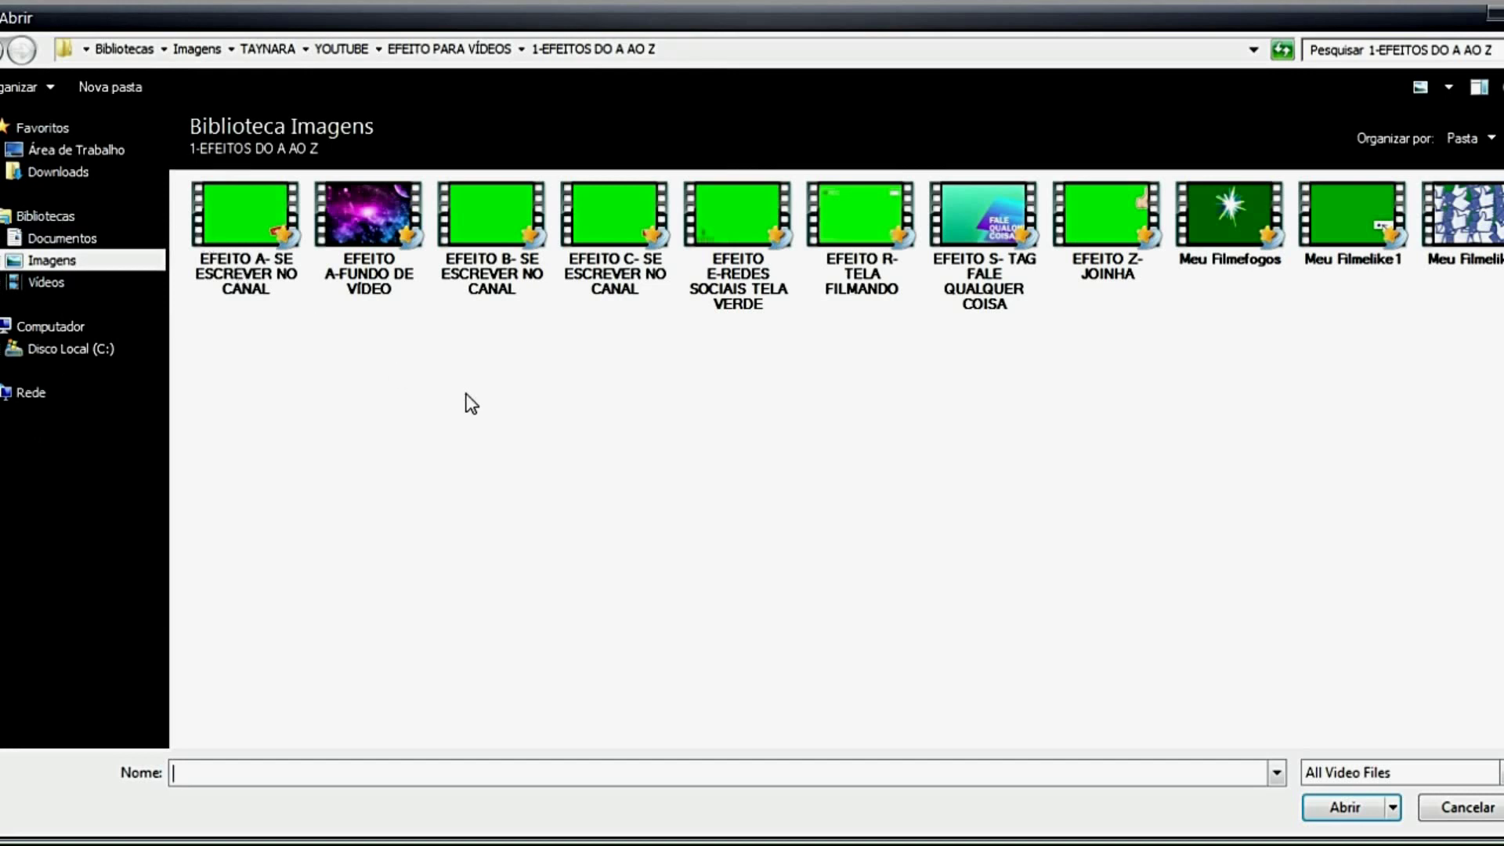
double_click(728, 266)
left_click(971, 540)
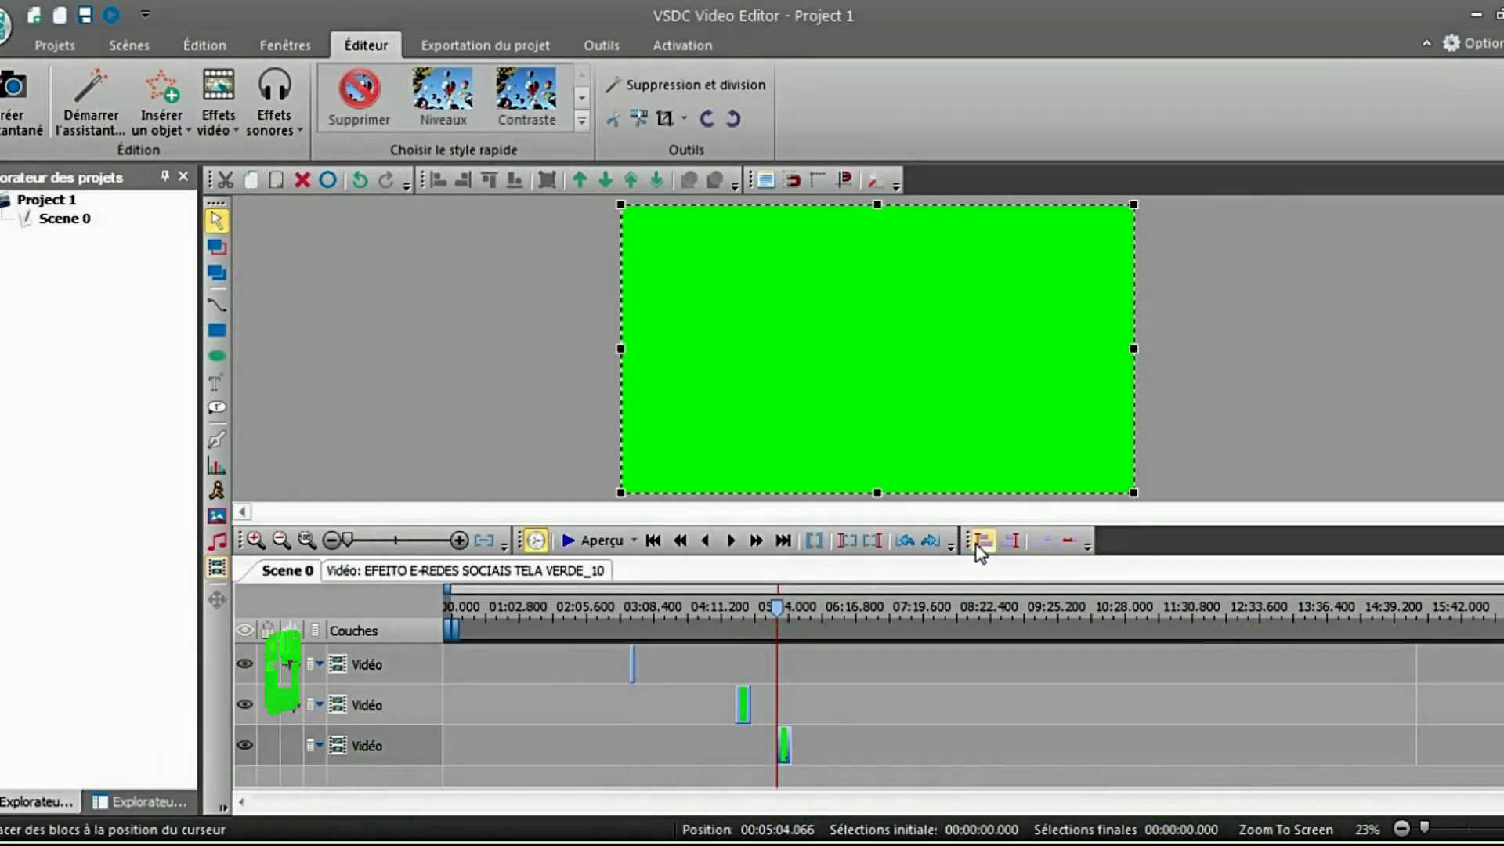
Apply the Suppression de l'arrière-plan effect to the social-media clip with its position set to À la fin de la scène, and preview the scene.
left_click(224, 130)
mouse_move(318, 294)
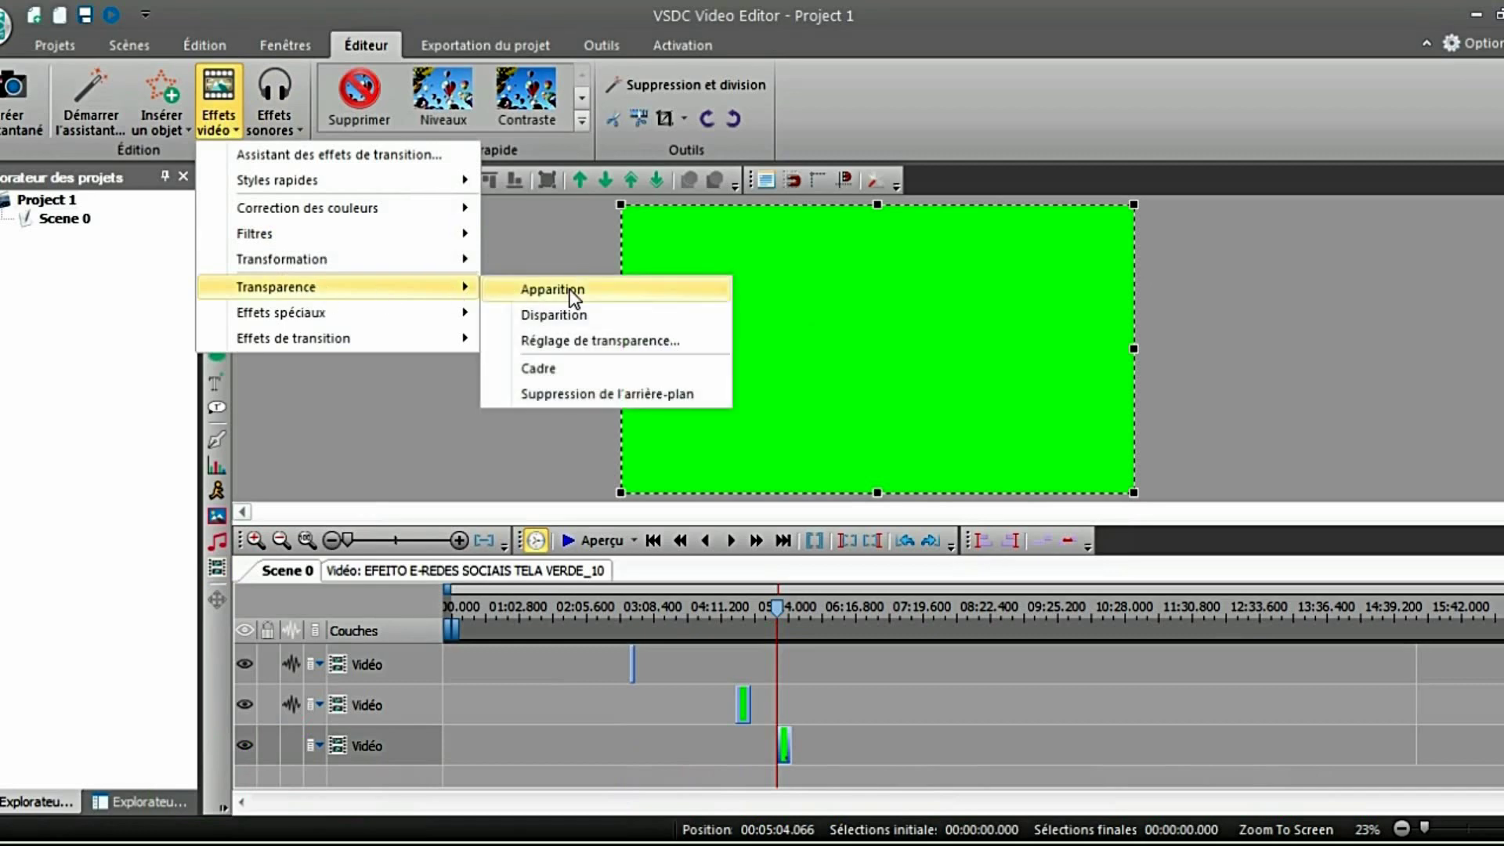
left_click(594, 392)
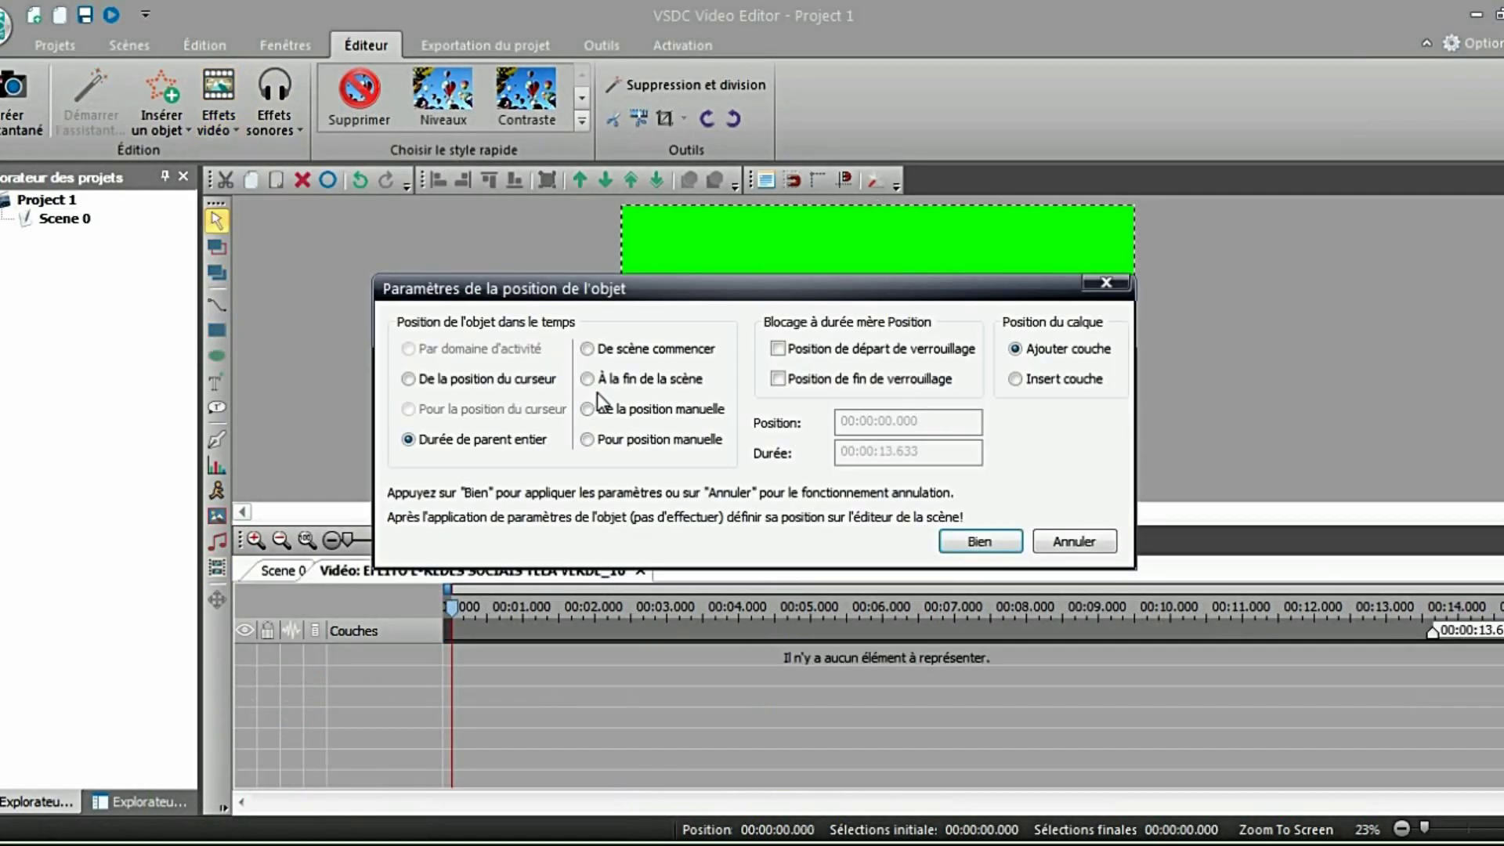
left_click(635, 384)
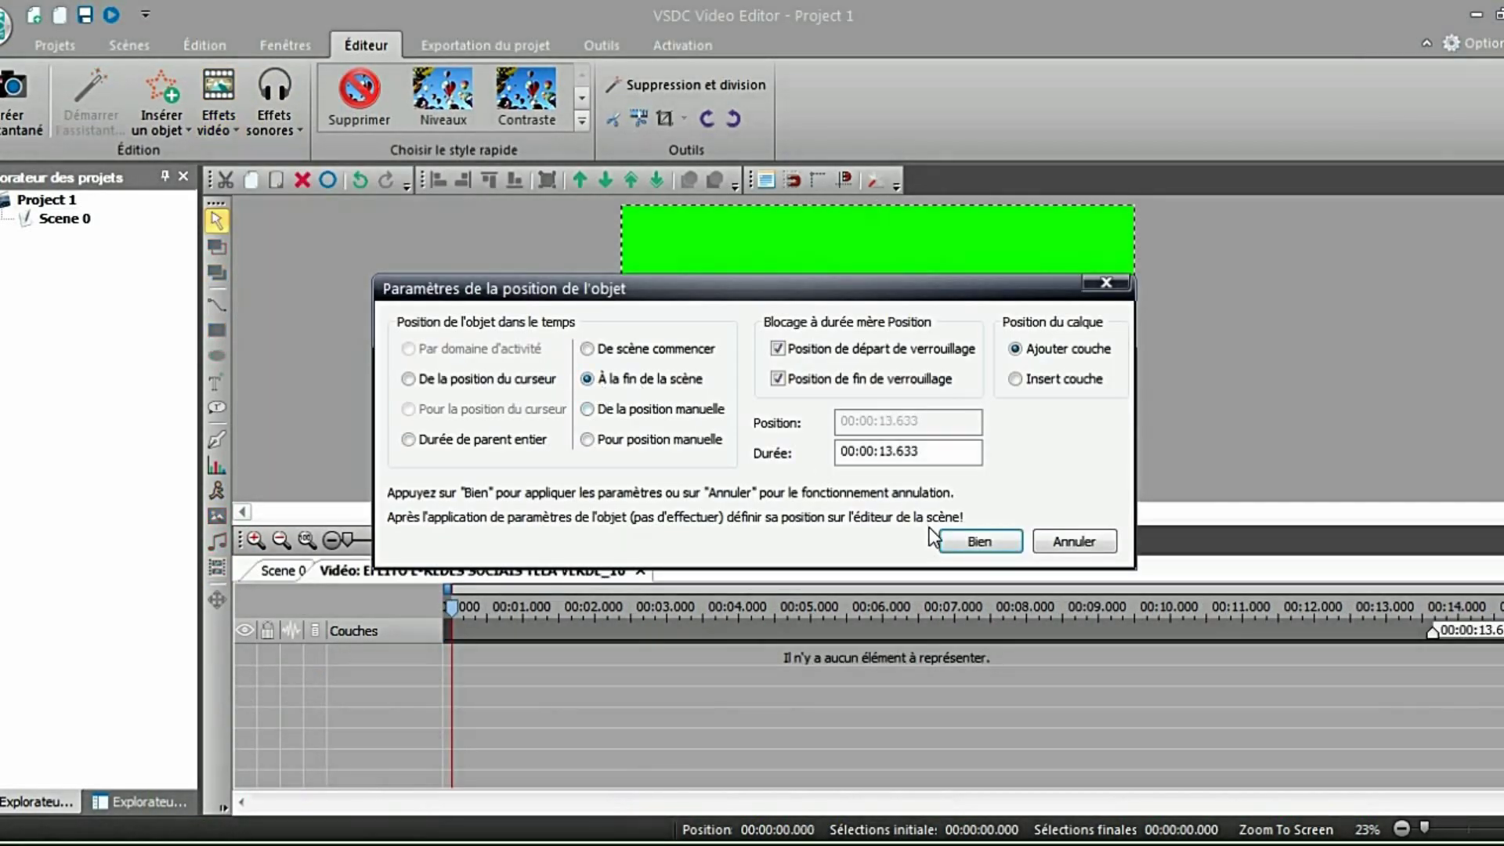
left_click(970, 542)
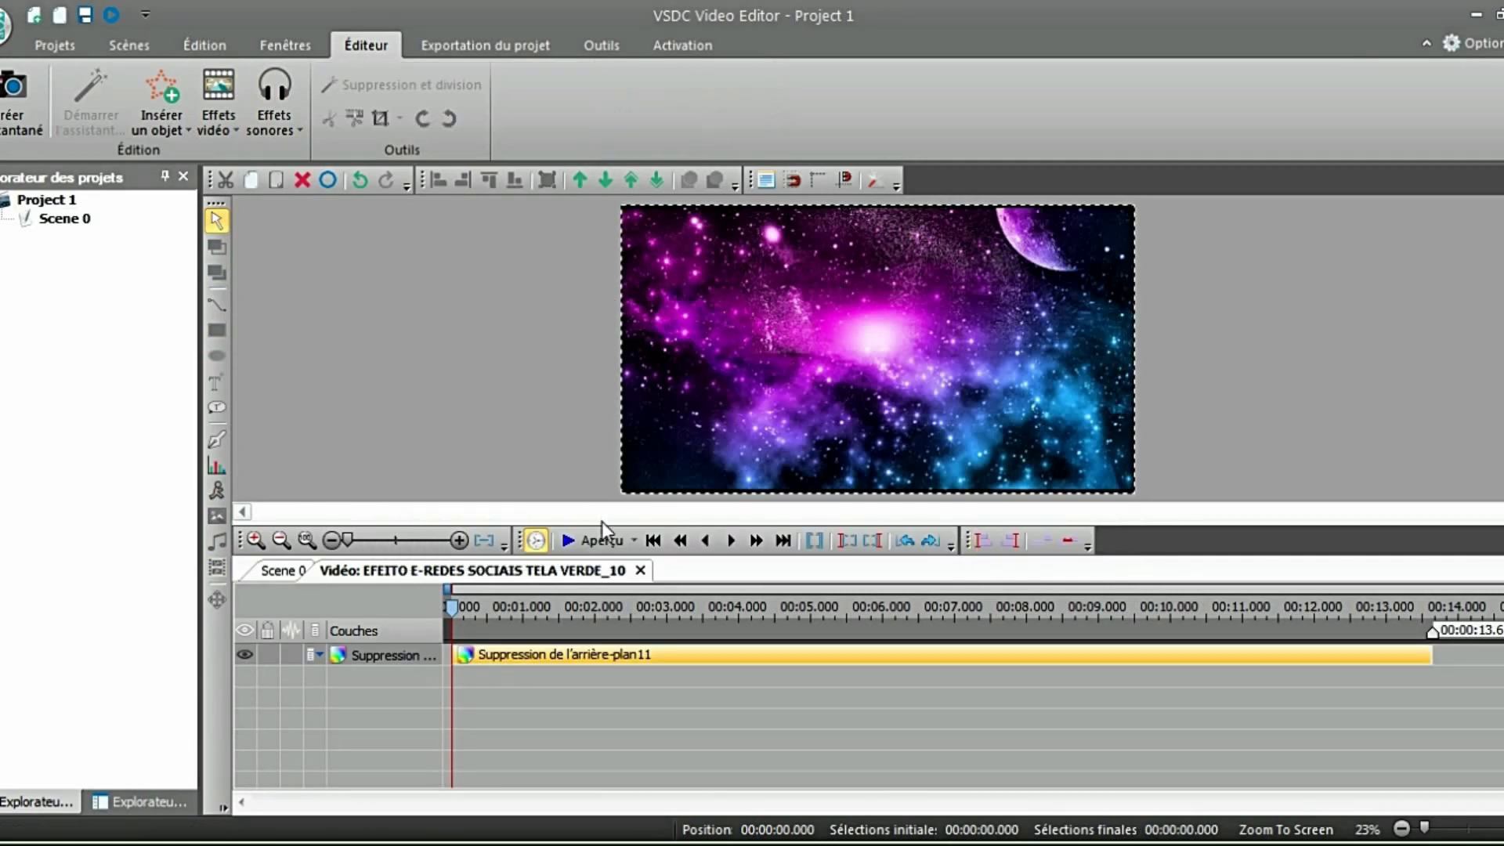
left_click(595, 550)
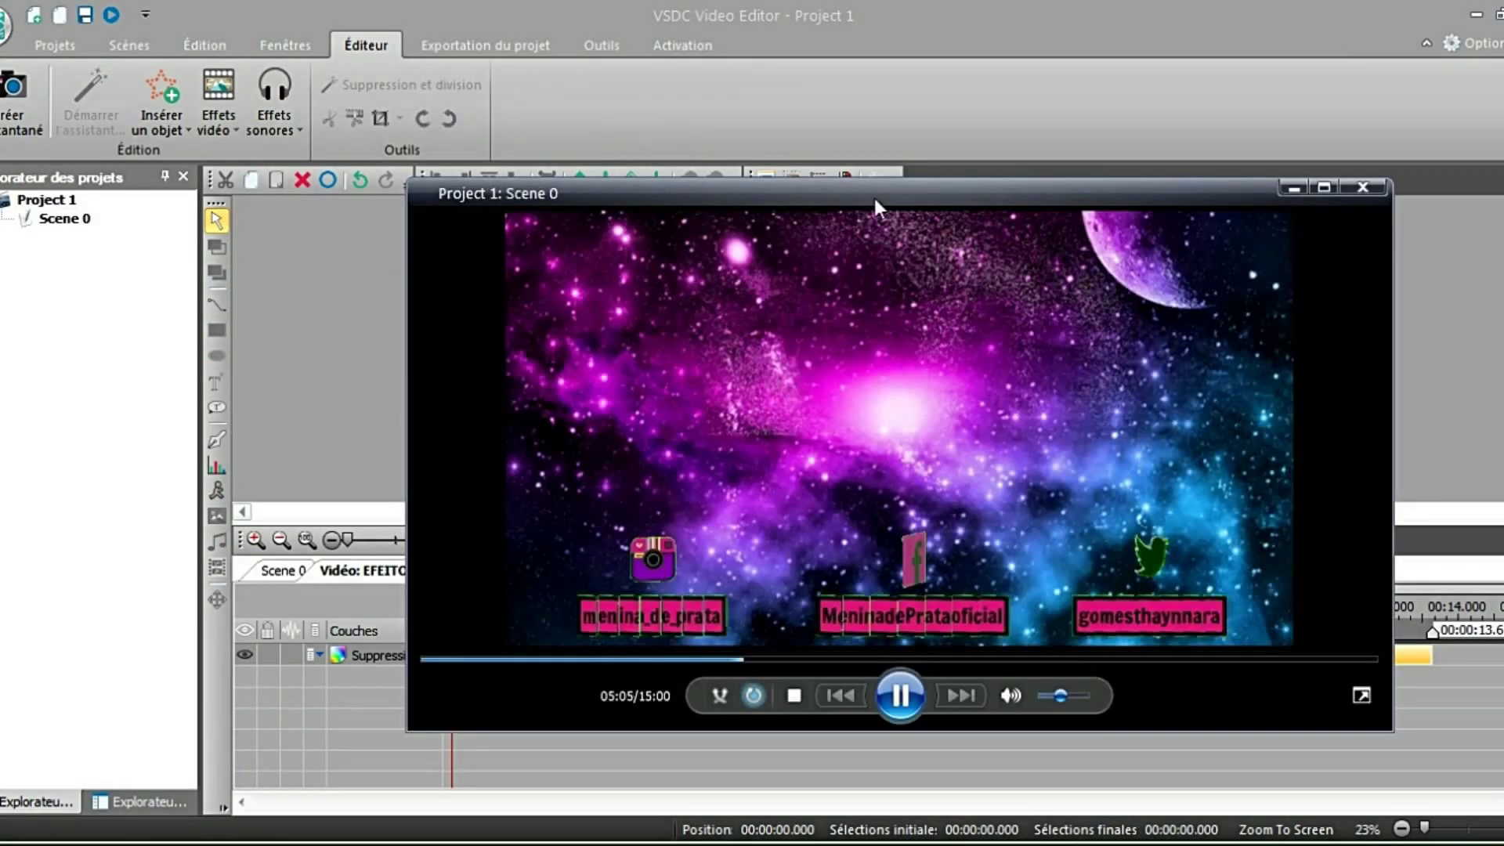
key("Escape")
Show the options for Étirer la vidéo in the social-media clip's properties, and preview the scene.
right_click(1079, 460)
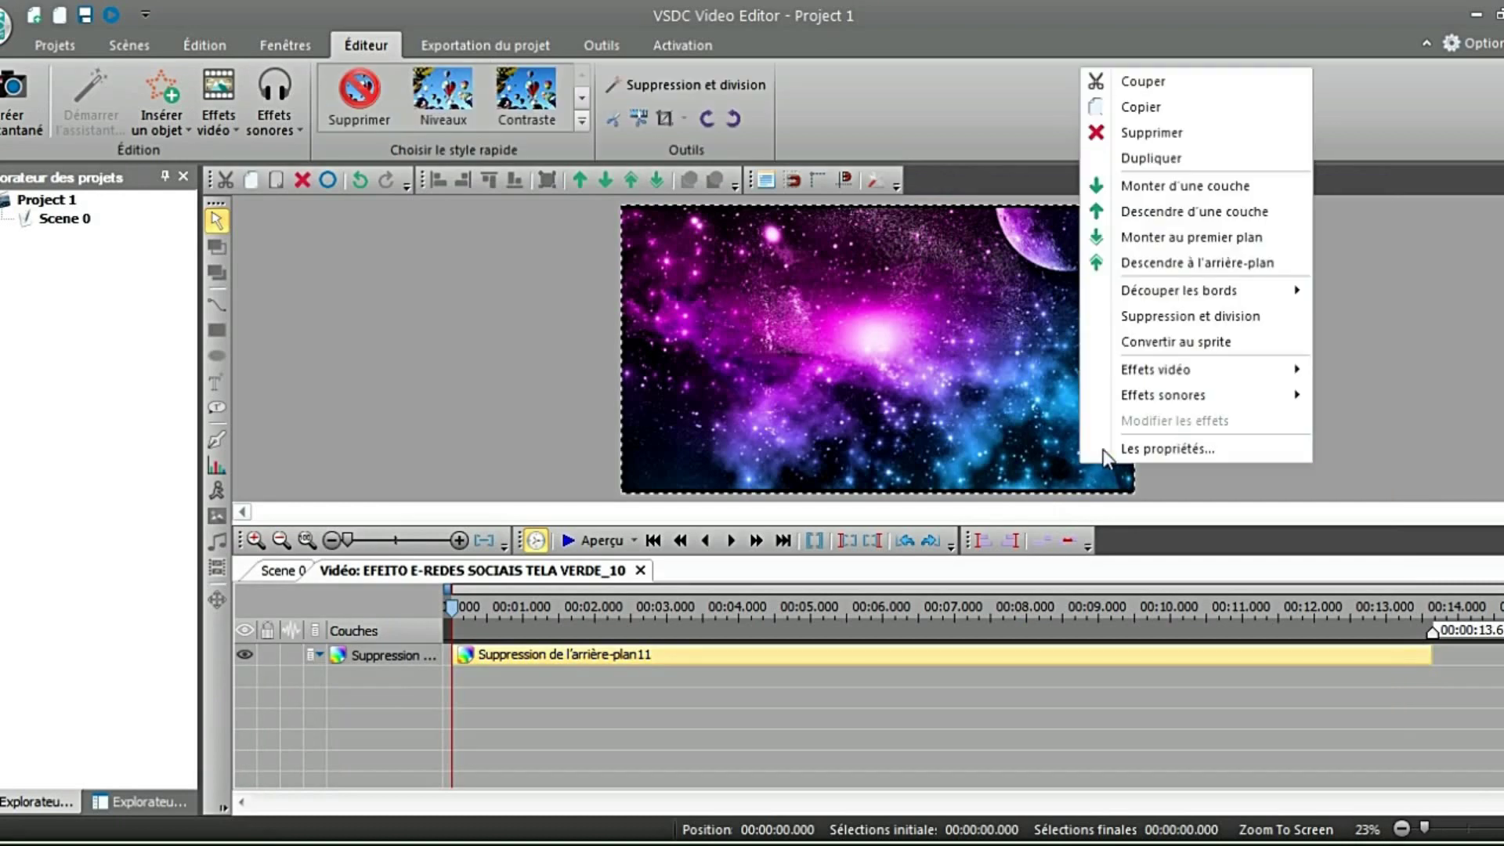
left_click(1112, 448)
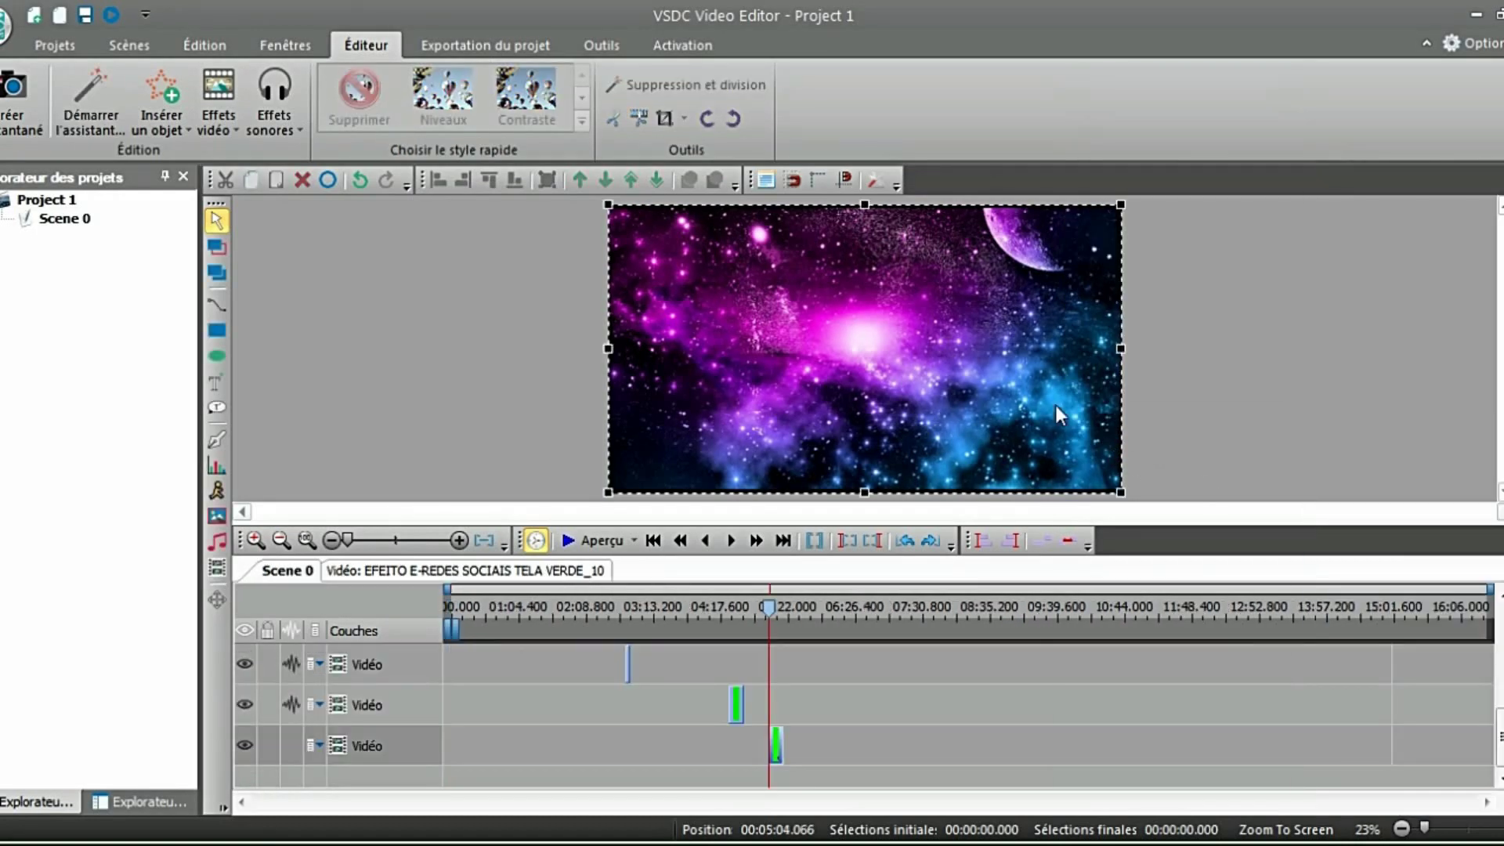
right_click(1055, 406)
left_click(1178, 816)
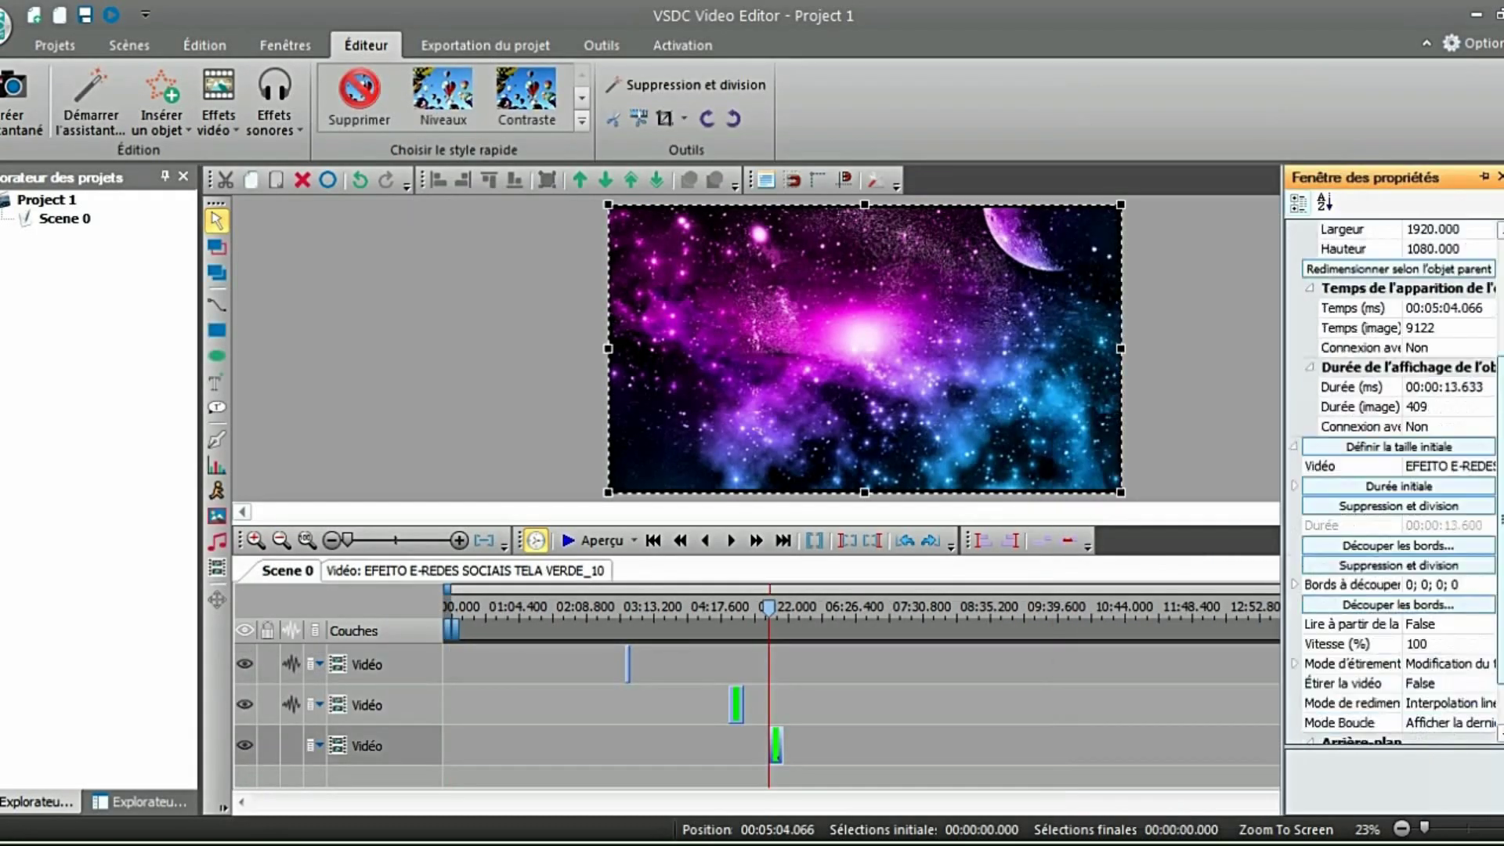
scroll(1410, 470, "down", 3)
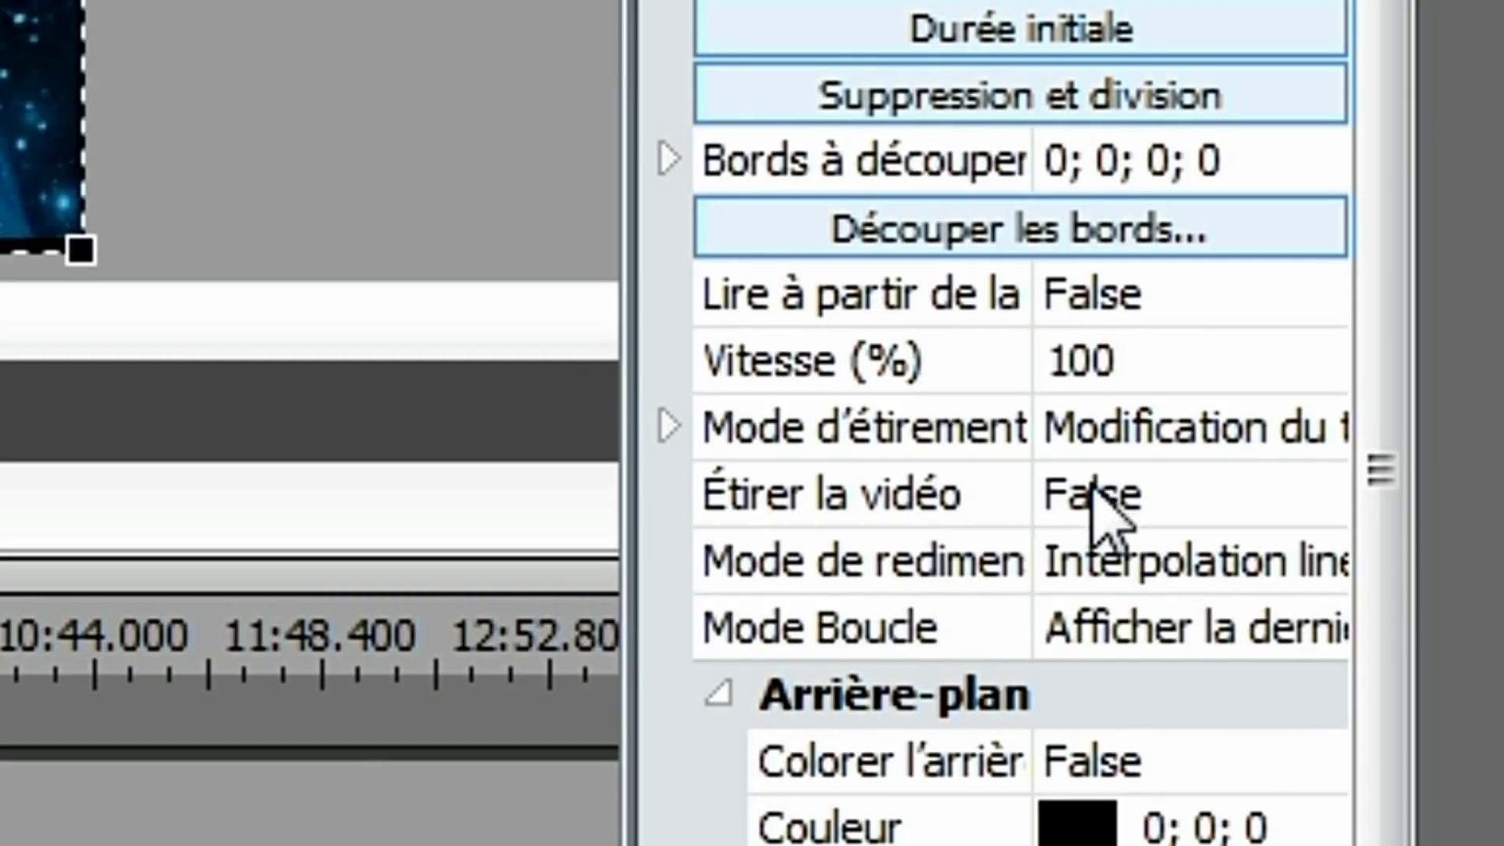
left_click(1091, 488)
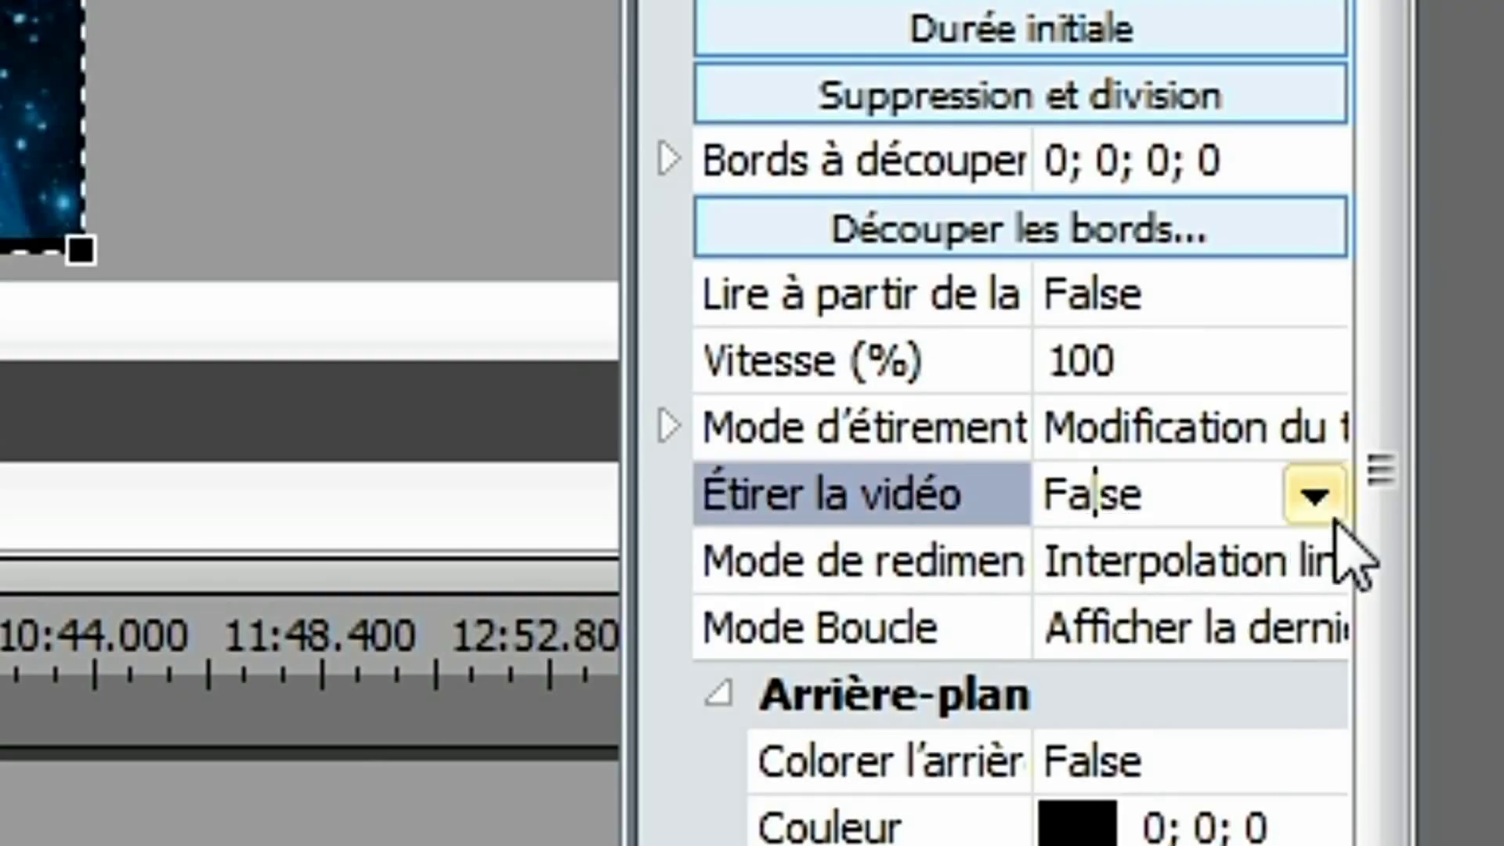
left_click(1301, 501)
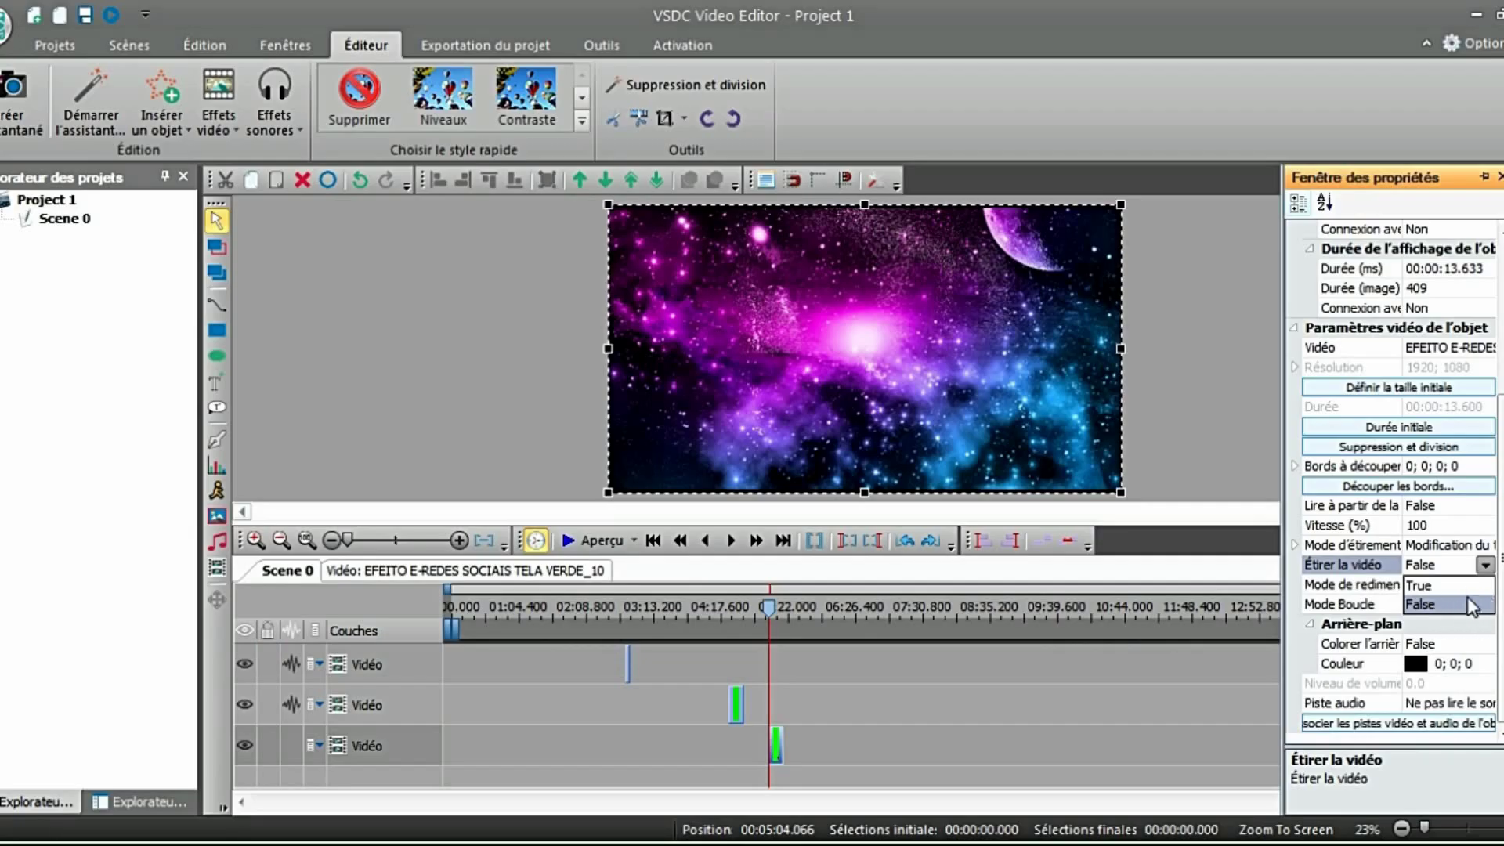
left_click(1334, 188)
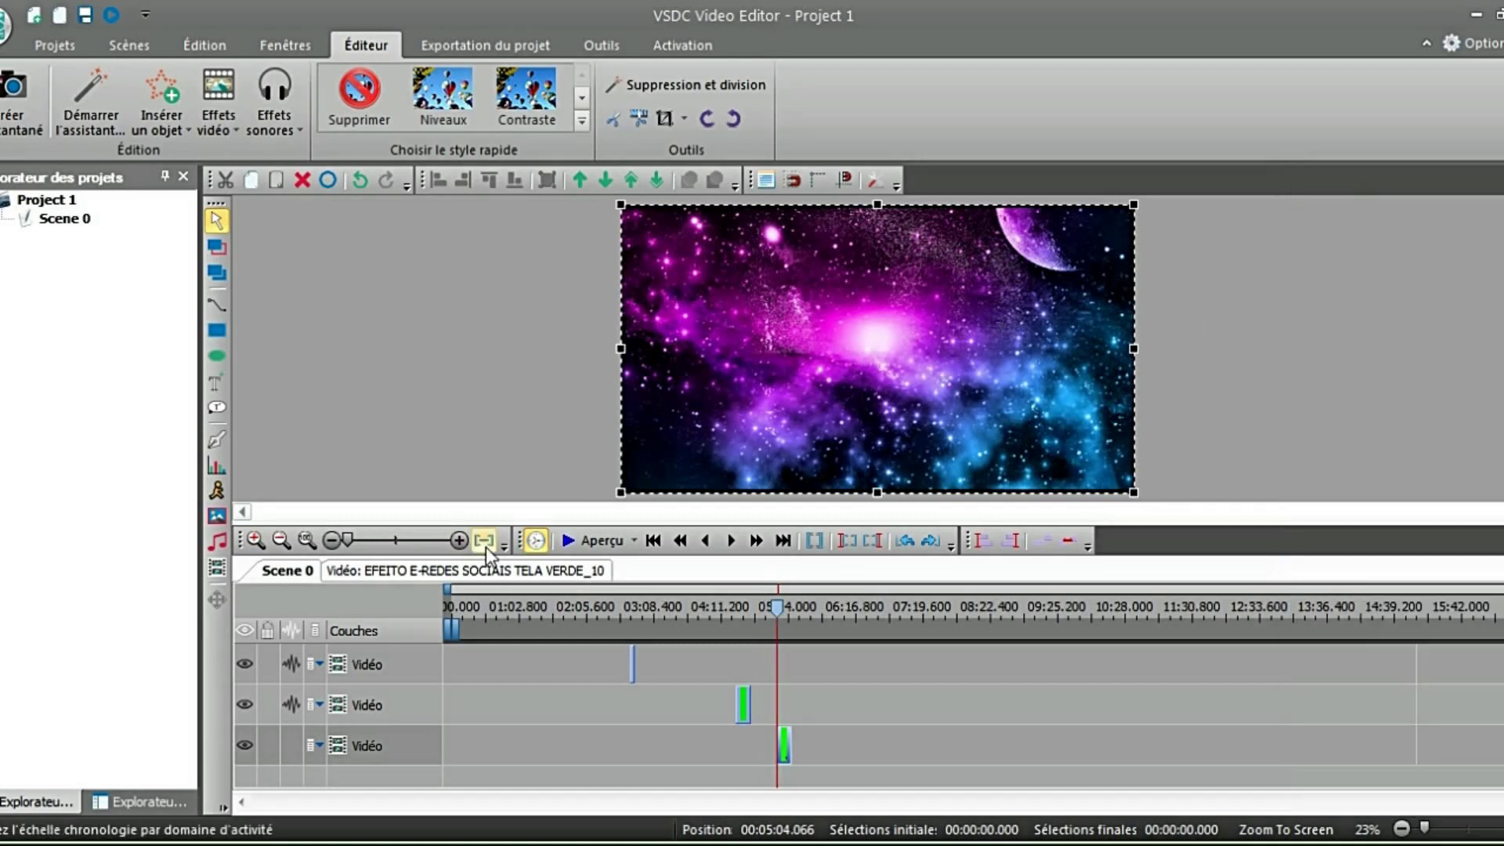
left_click(584, 539)
left_click(1364, 187)
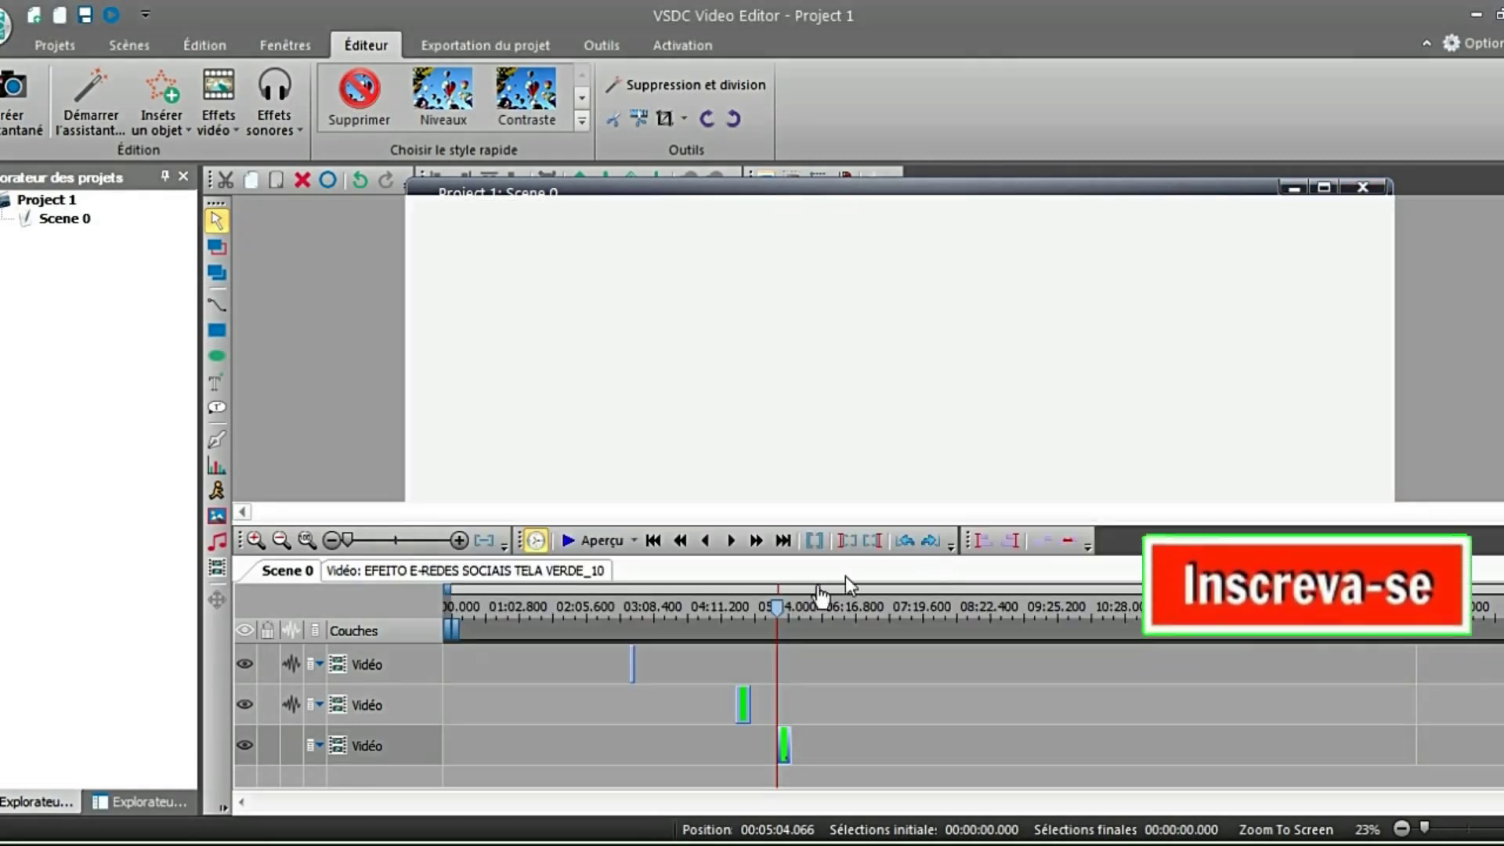
Insert the video EFEITO Z- JOINHA into the scene at about 05:38 on the timeline, keeping the default position settings.
left_click(813, 609)
left_click_drag(818, 619, 821, 619)
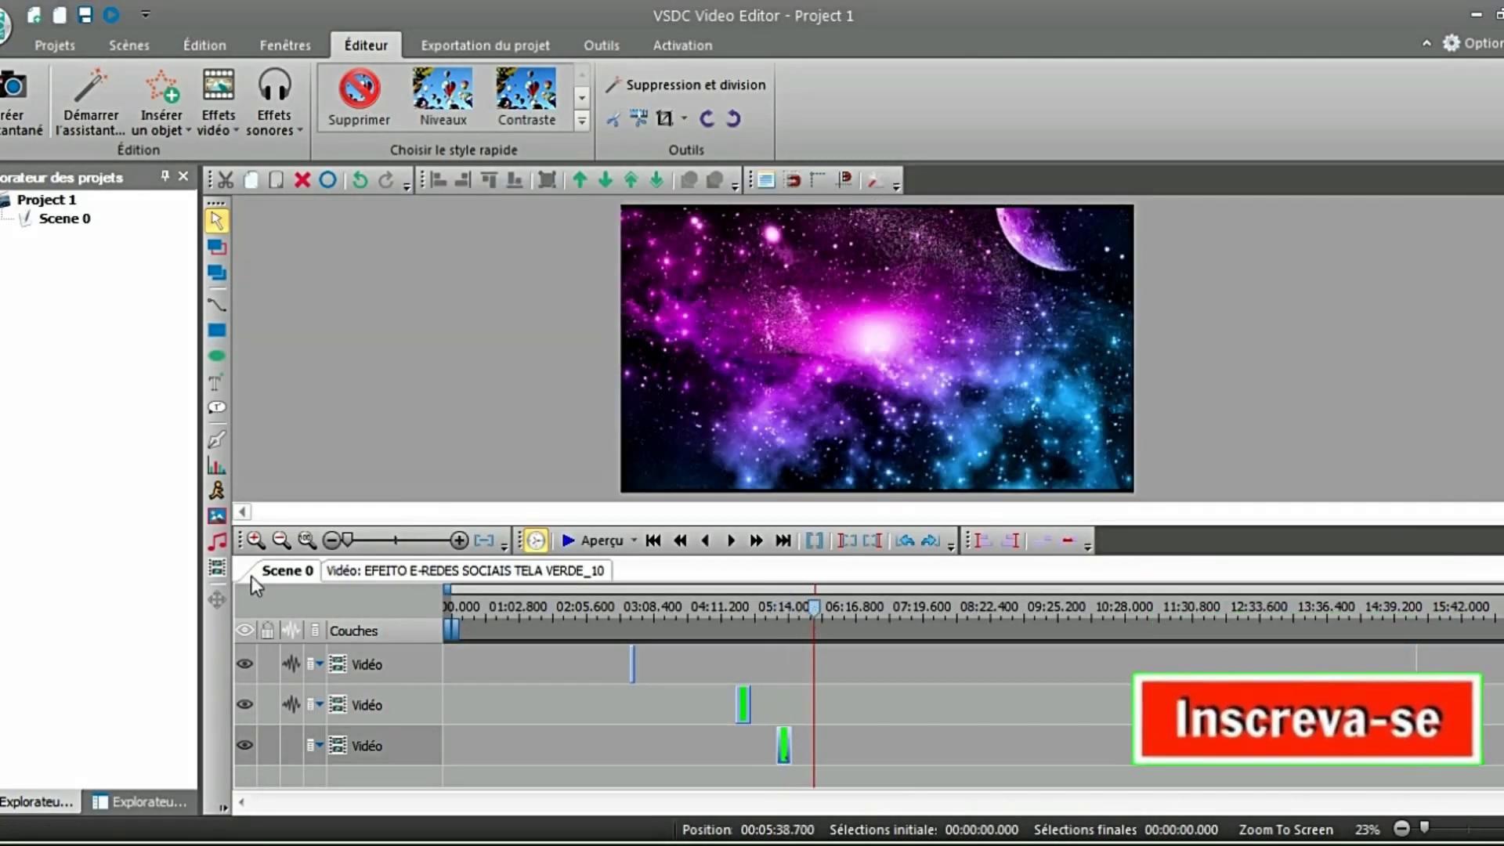
left_click(218, 567)
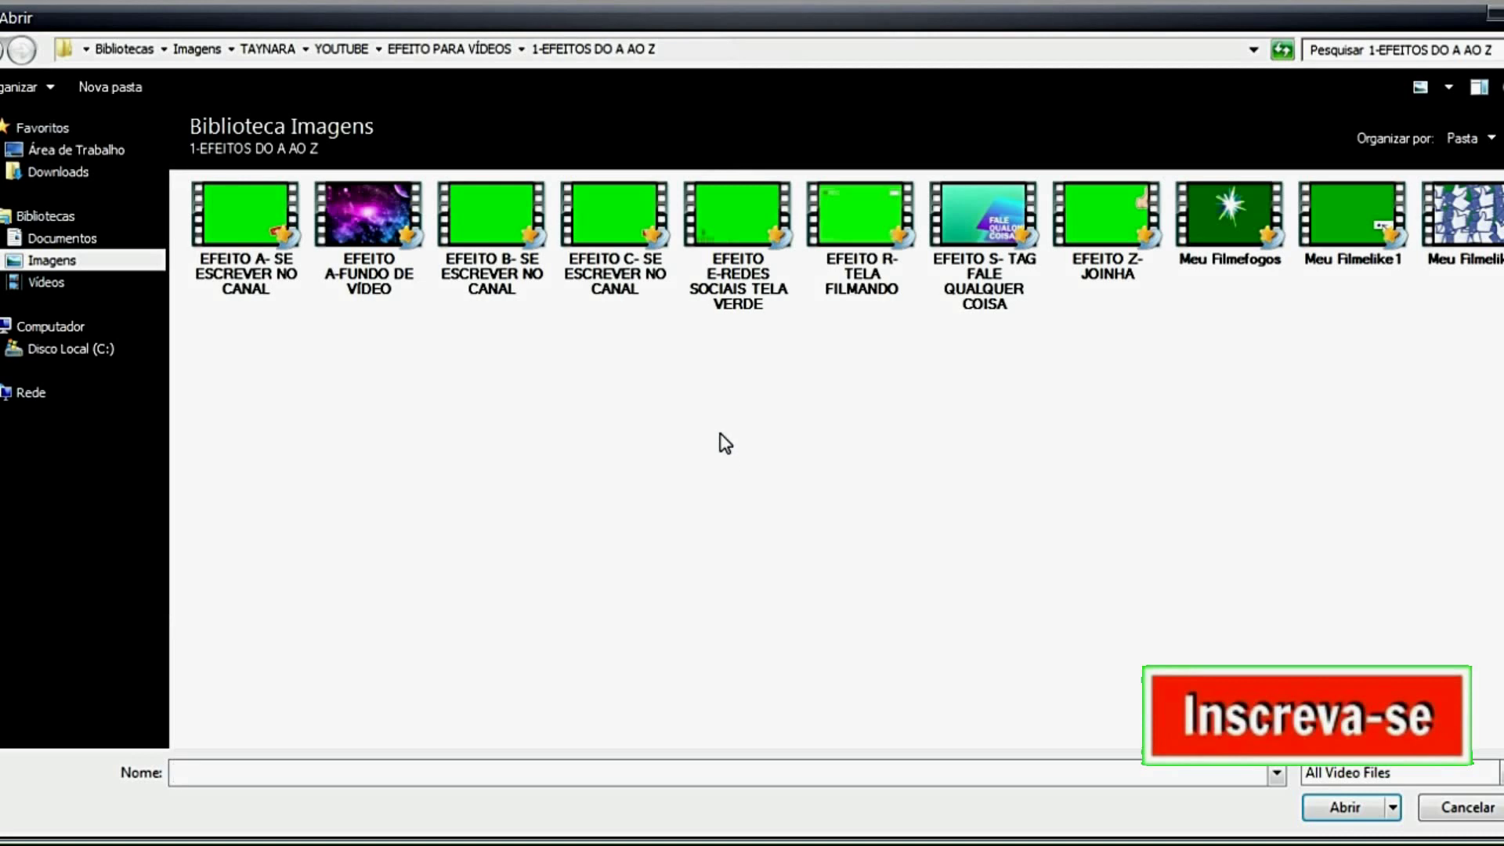
left_click(1121, 243)
left_click(1348, 808)
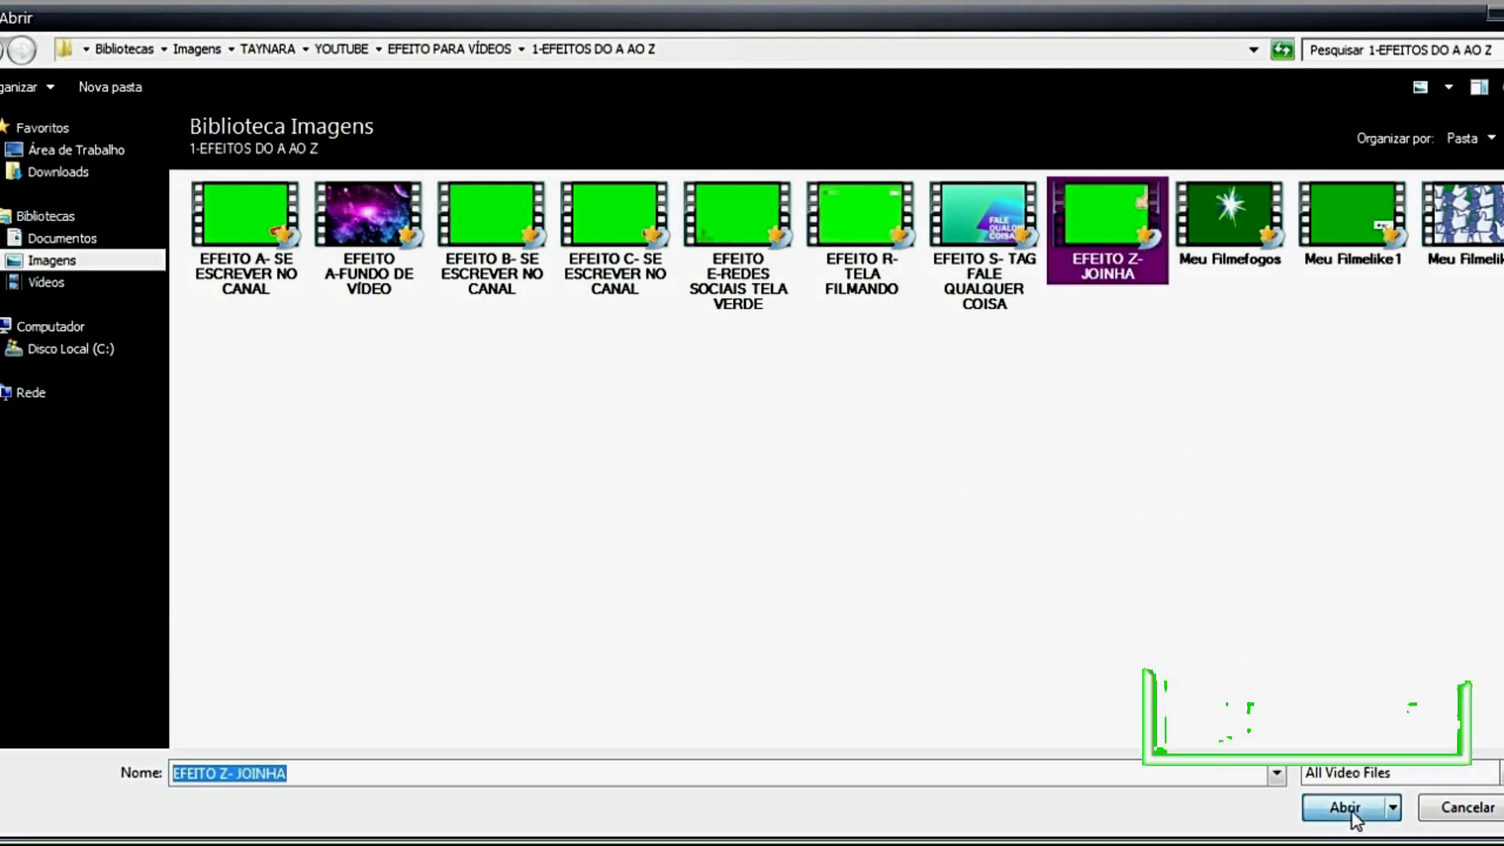
left_click(996, 546)
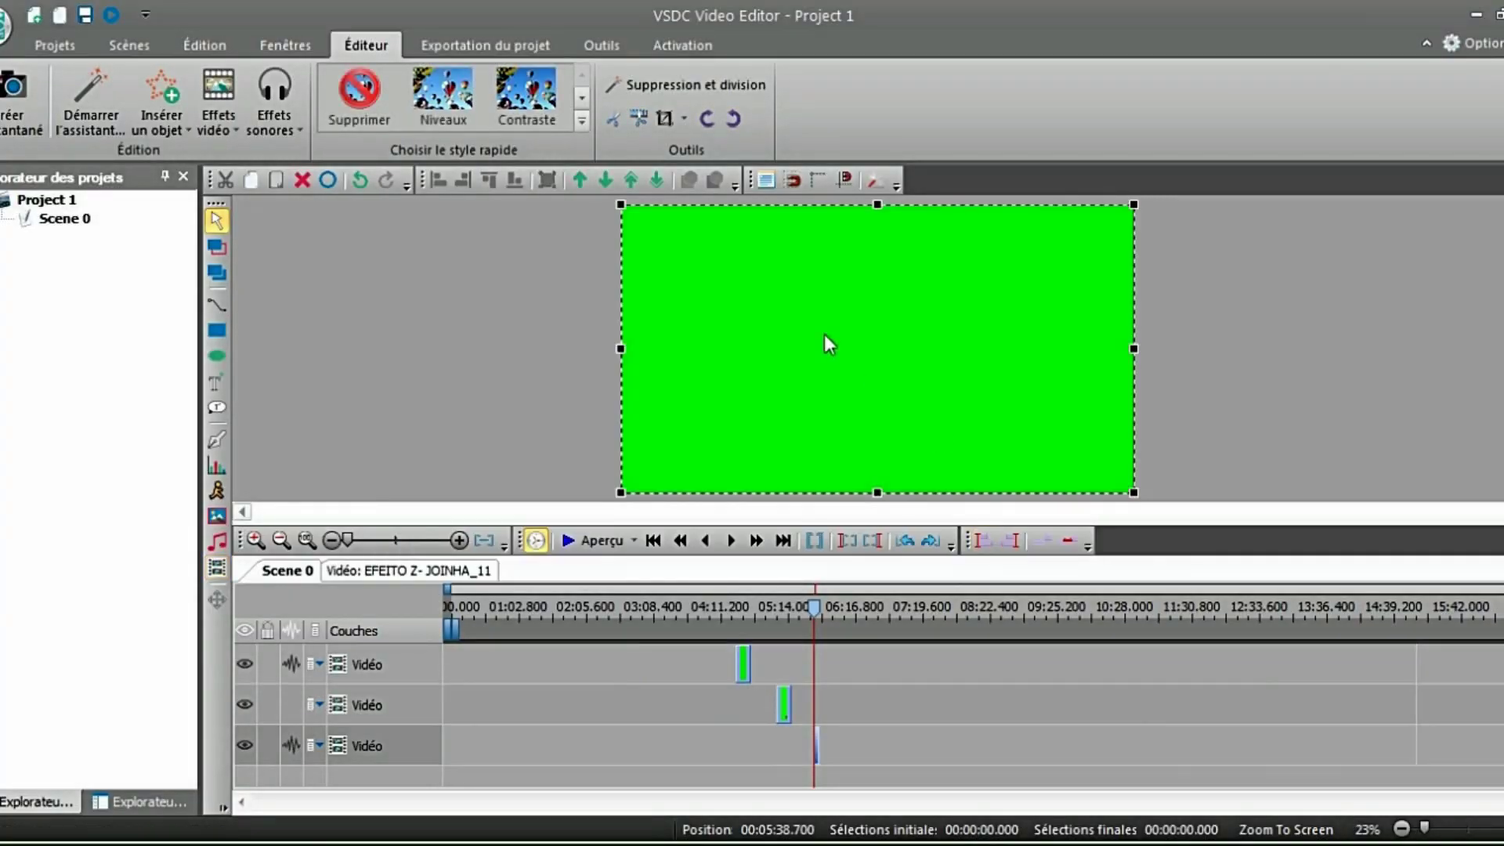
Apply the Suppression de l'arrière-plan effect to the JOINHA clip with the default position settings, and preview the scene.
left_click(218, 125)
mouse_move(247, 287)
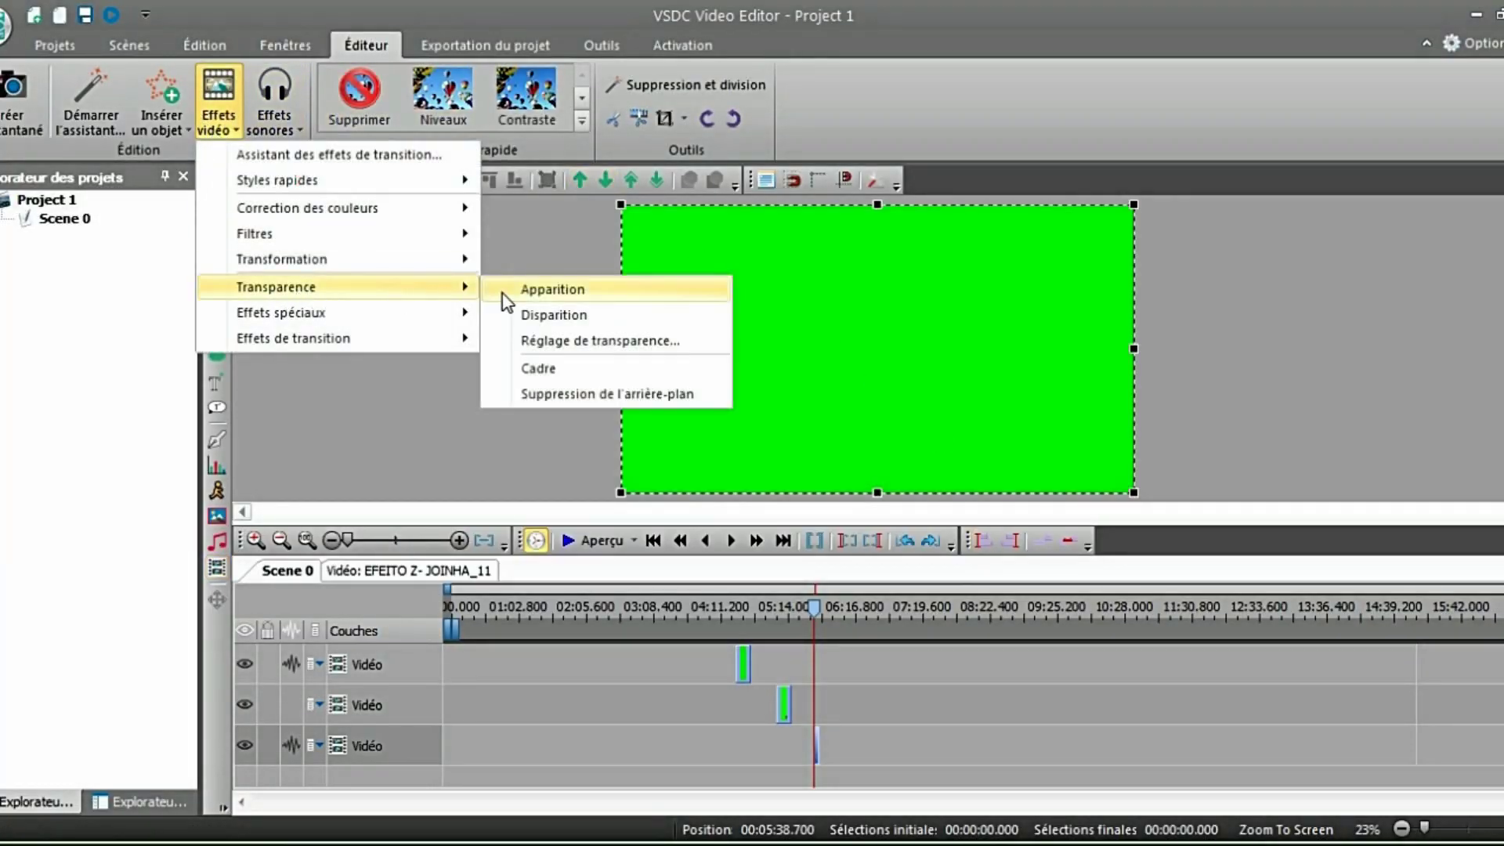
left_click(568, 393)
left_click(975, 542)
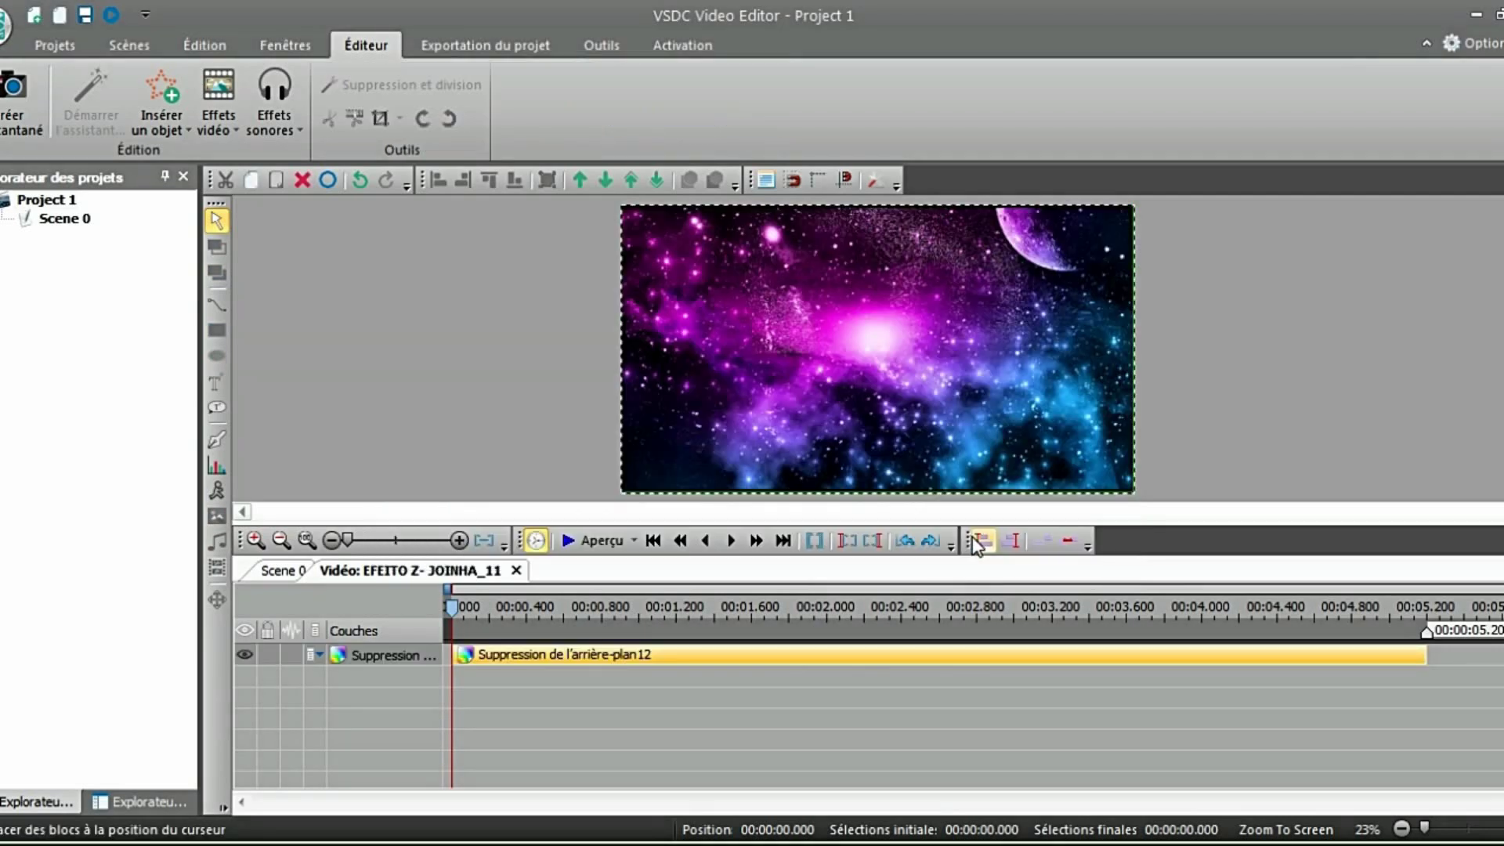
left_click(599, 541)
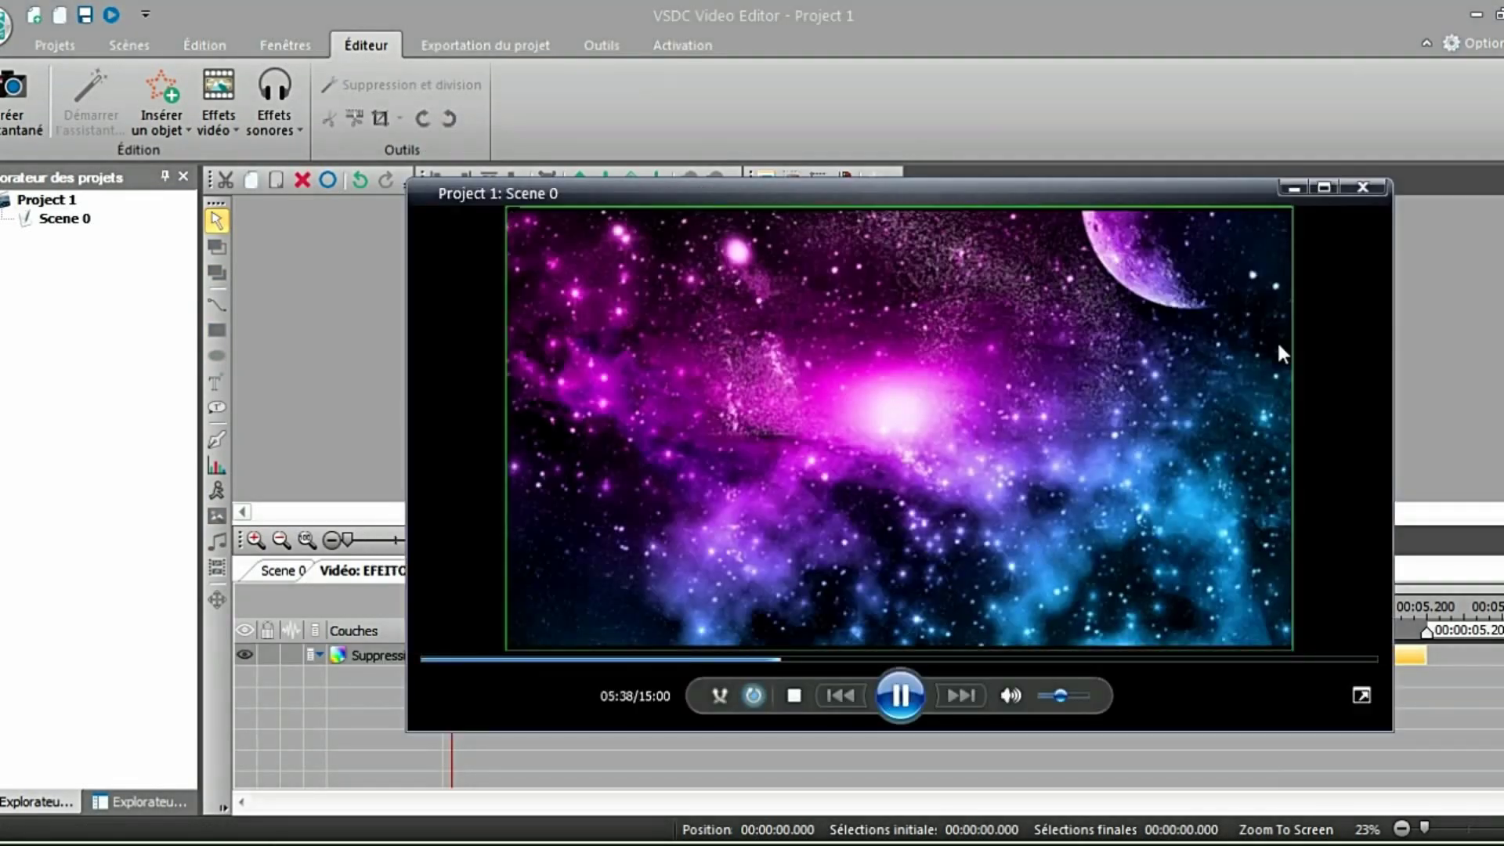
key("Escape")
Set Étirer la vidéo to True in the JOINHA clip's properties.
right_click(1063, 400)
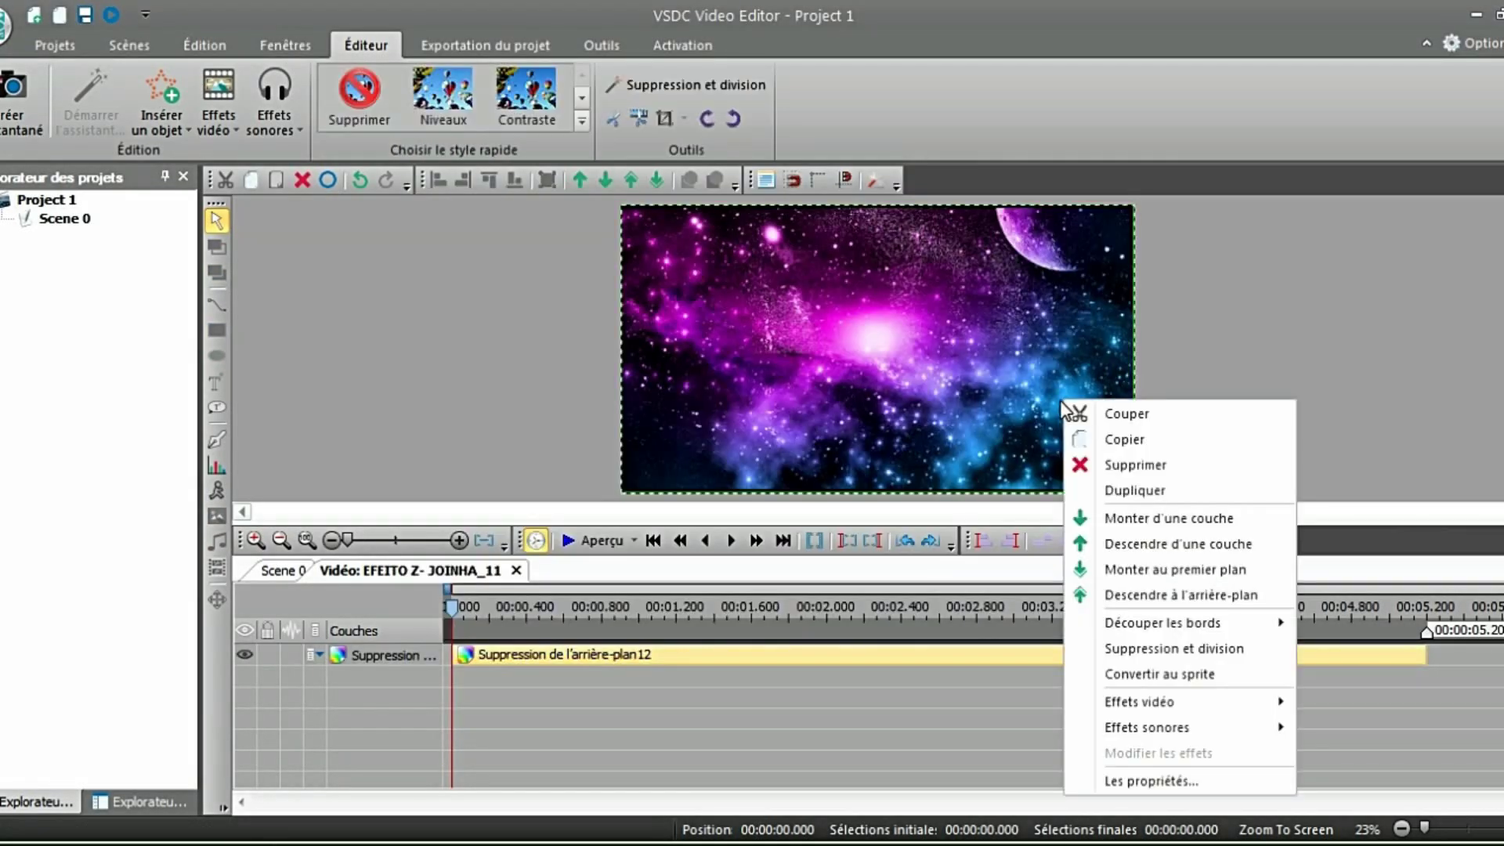
left_click(1185, 781)
scroll(1479, 542, "down", 3)
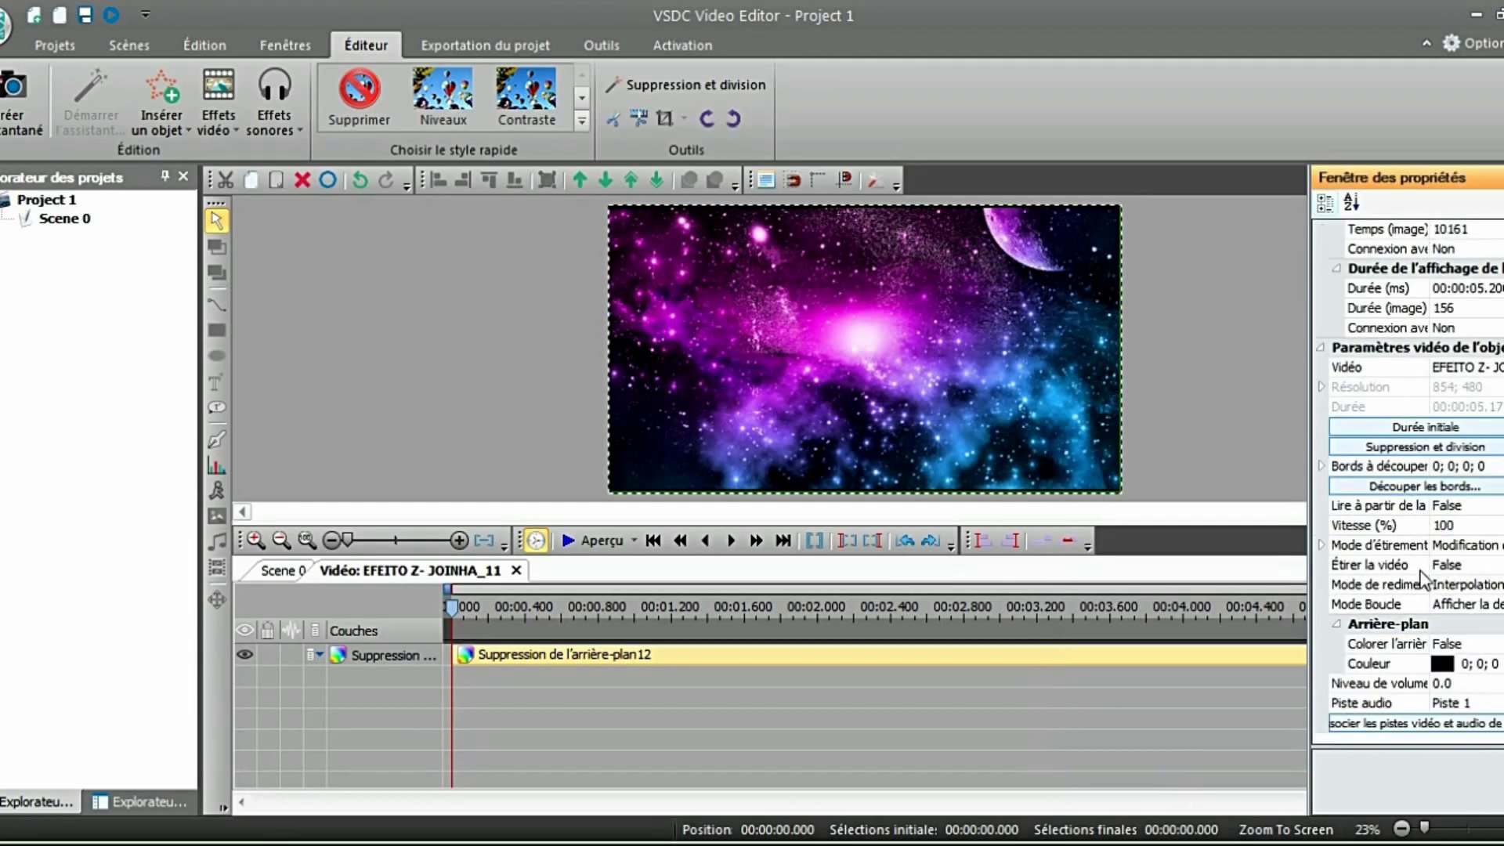
left_click(1420, 572)
left_click(1503, 564)
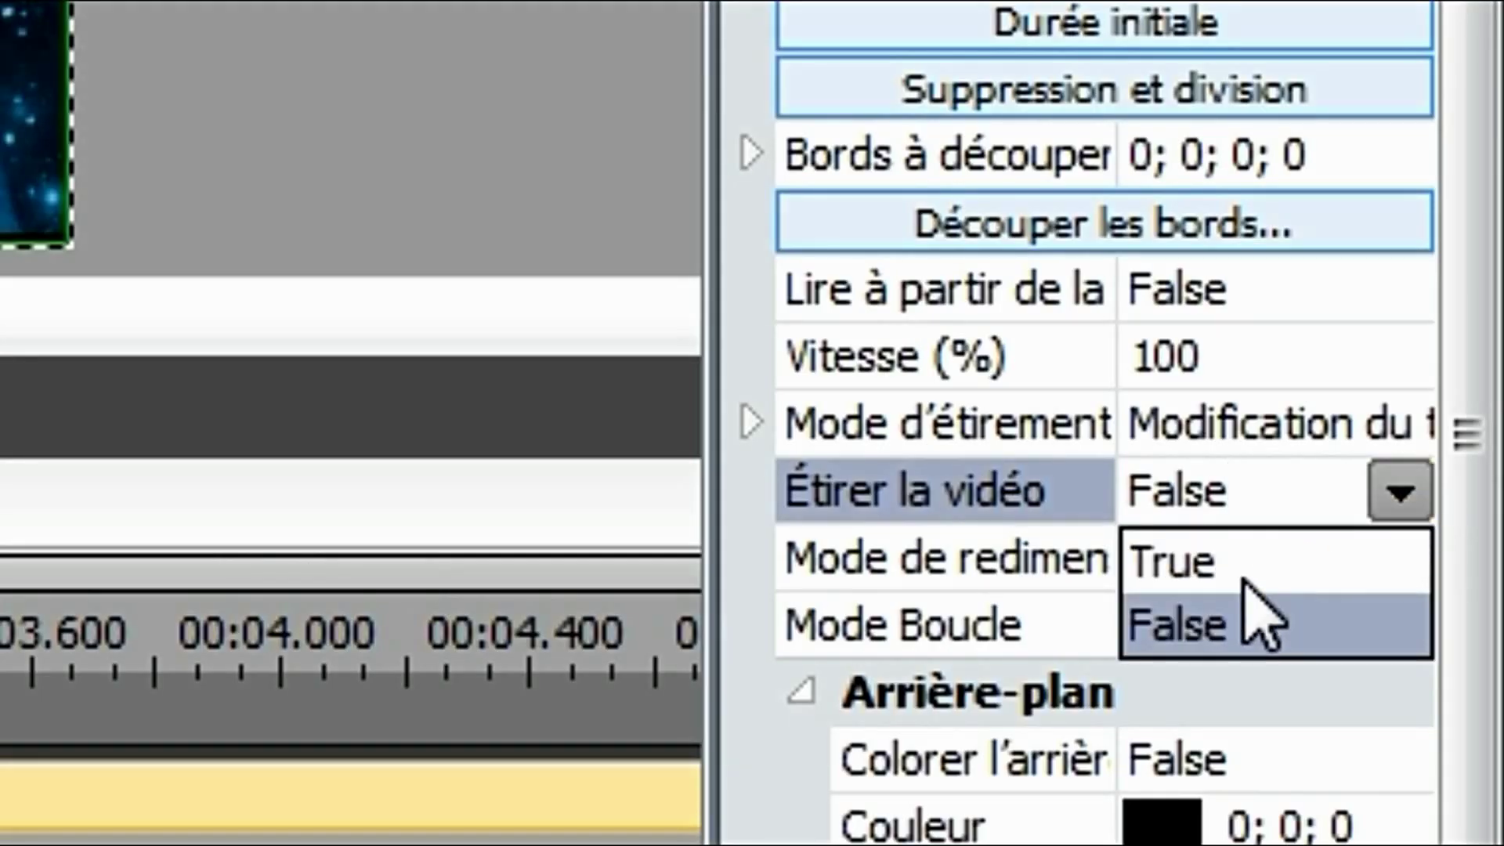
left_click(1269, 562)
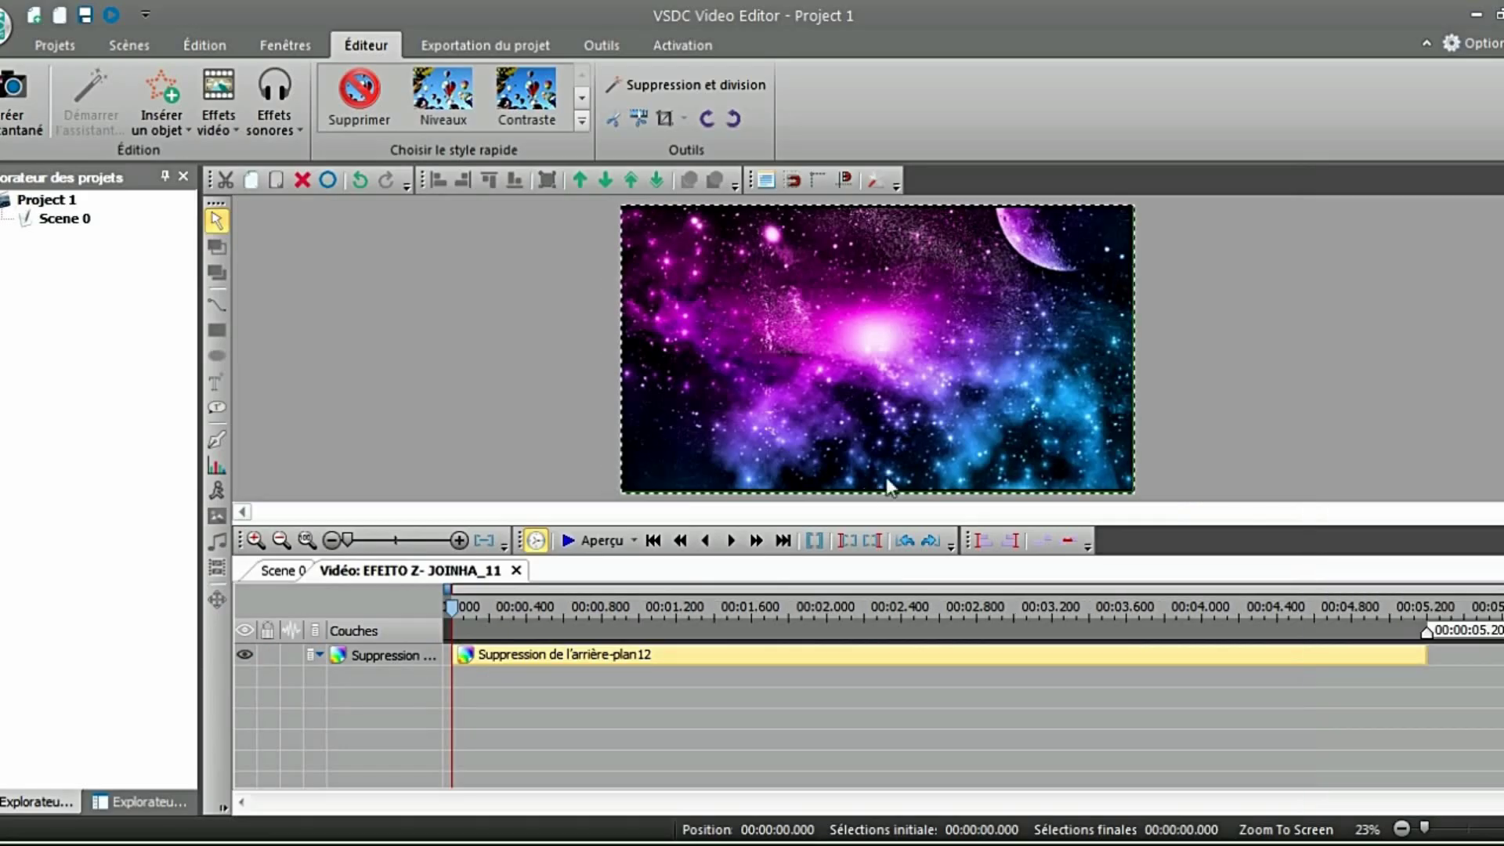
Stretch the JOINHA clip slightly beyond all four edges of the scene to push its green border out, and preview the scene.
left_click(267, 579)
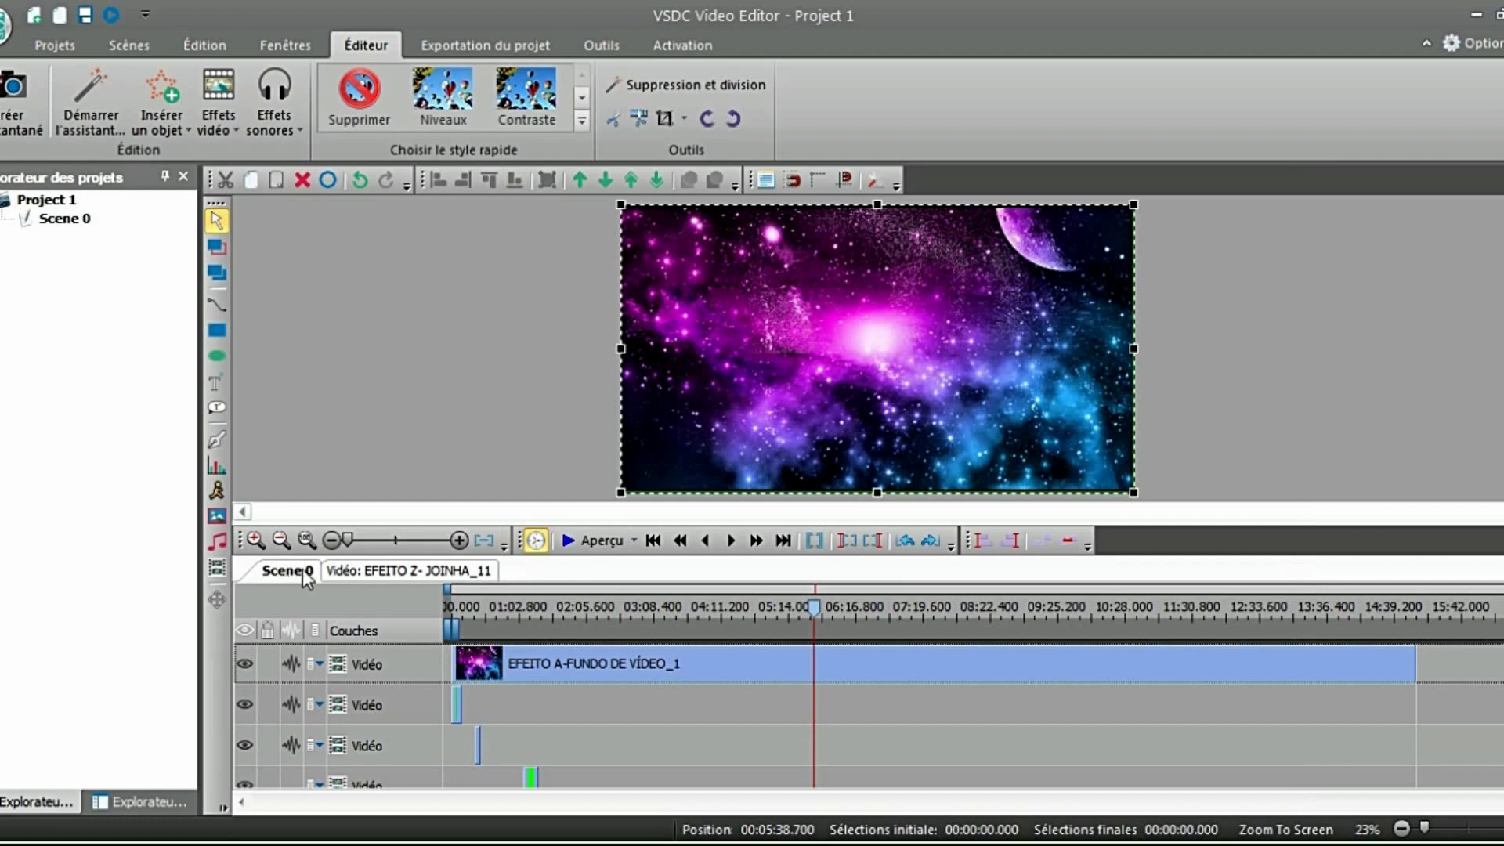
left_click_drag(1139, 351, 1143, 349)
left_click_drag(881, 202, 882, 199)
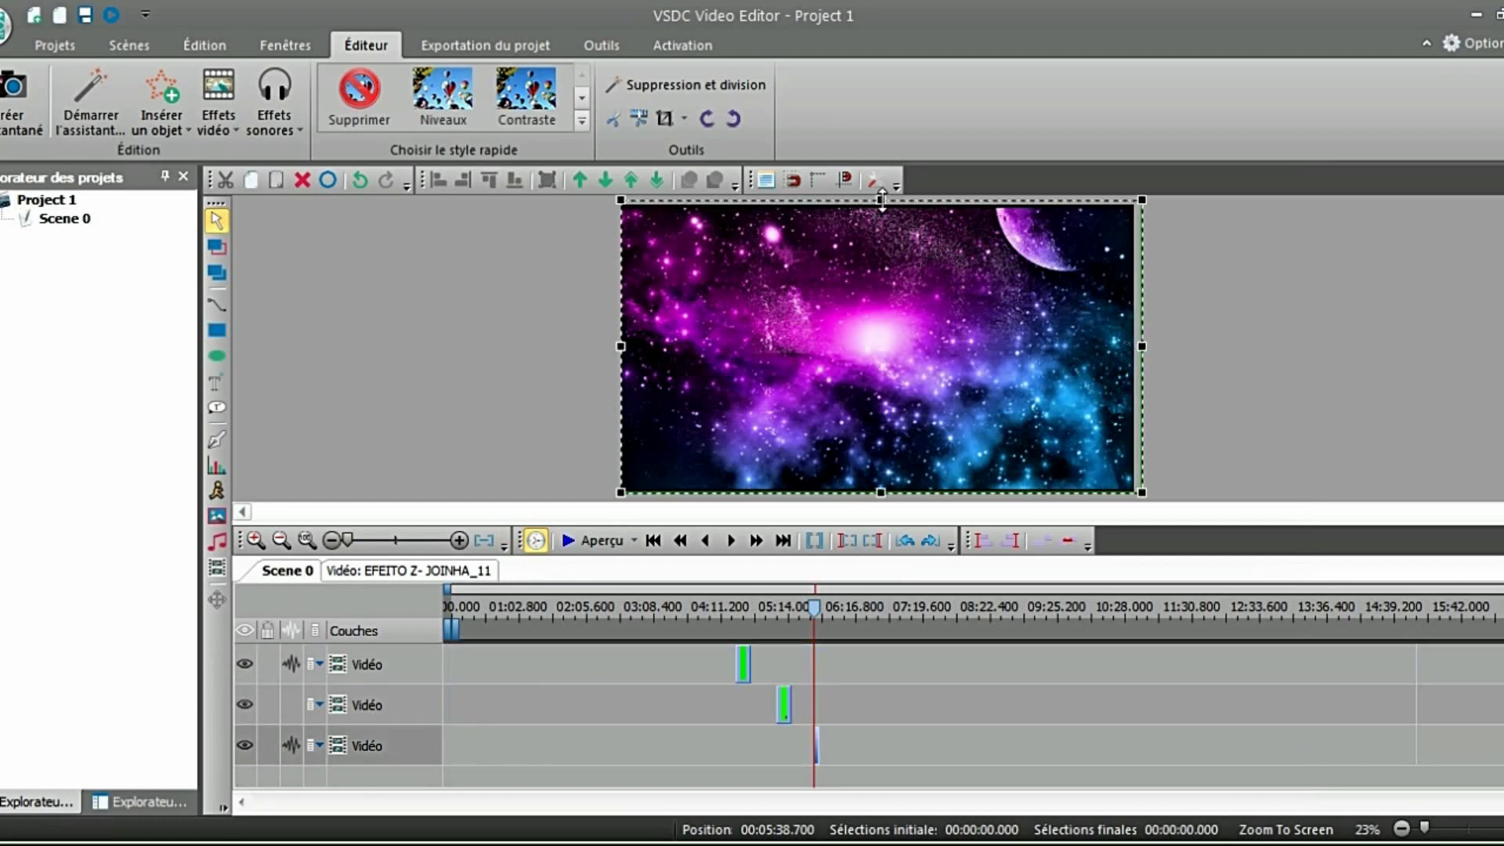
left_click_drag(623, 348, 612, 347)
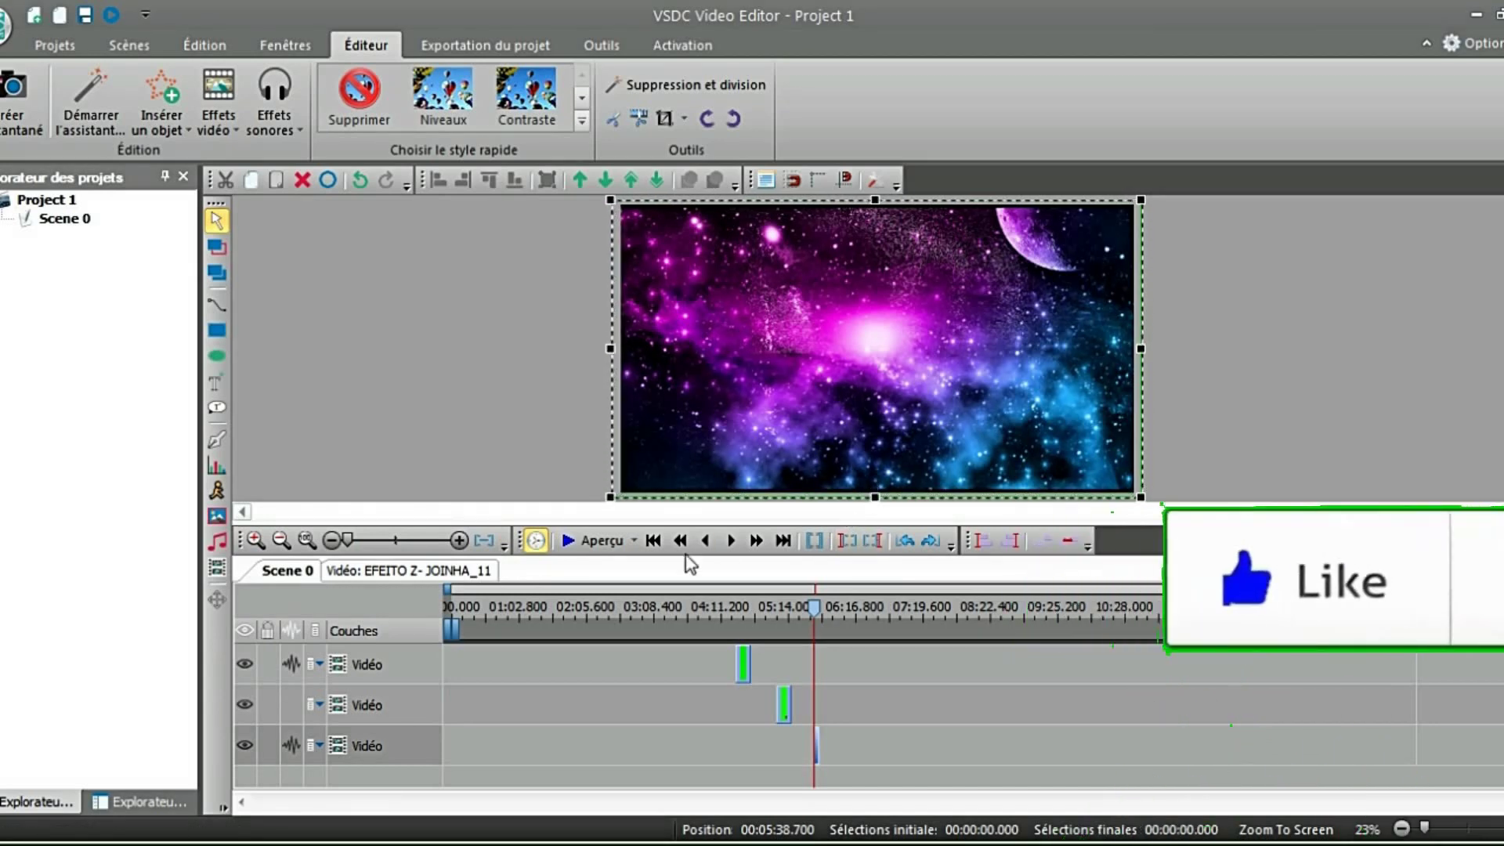
left_click(601, 542)
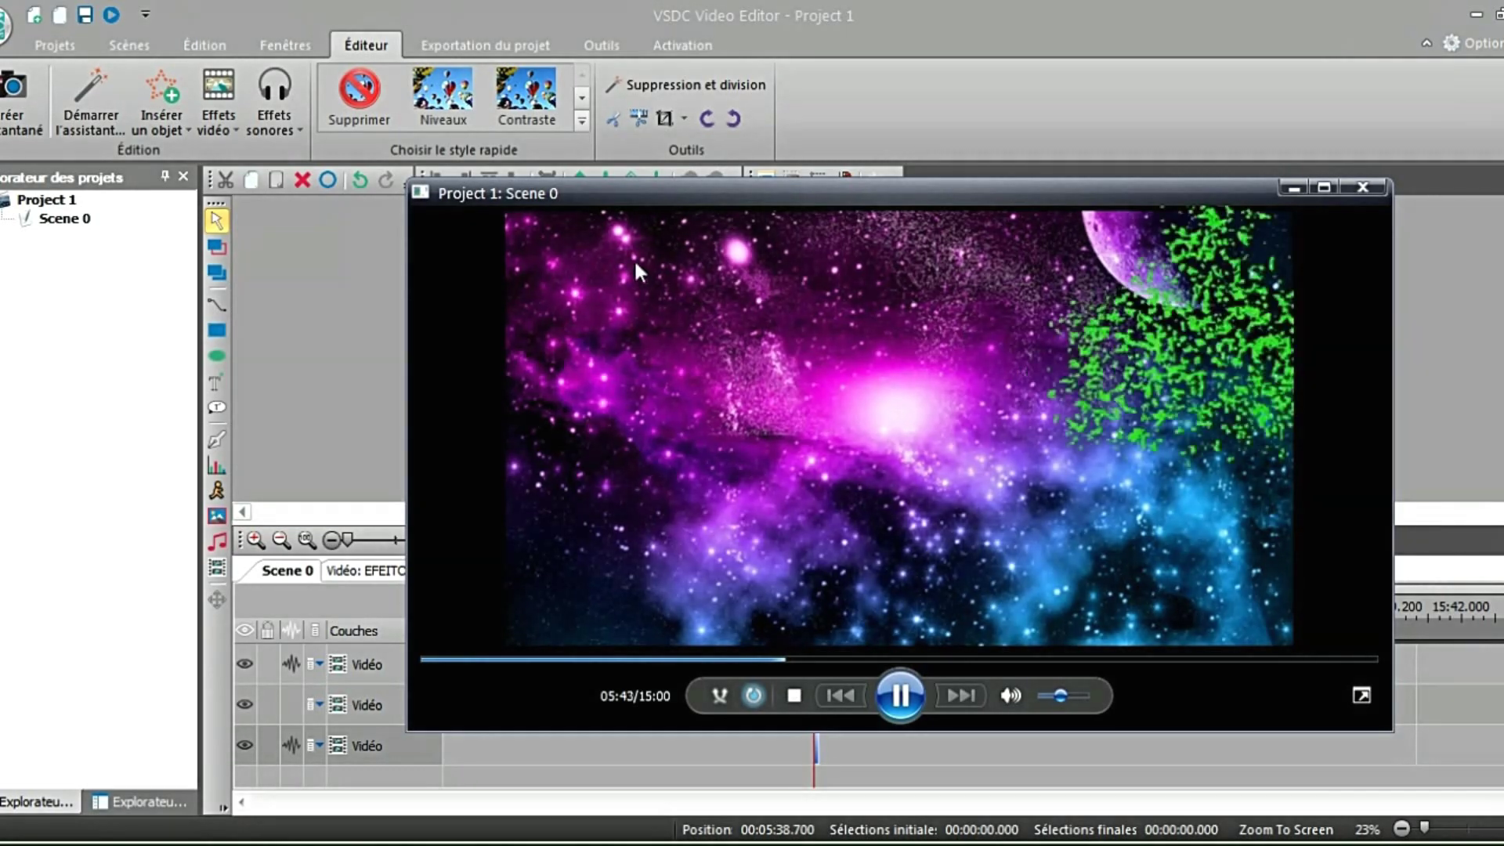
left_click(1361, 188)
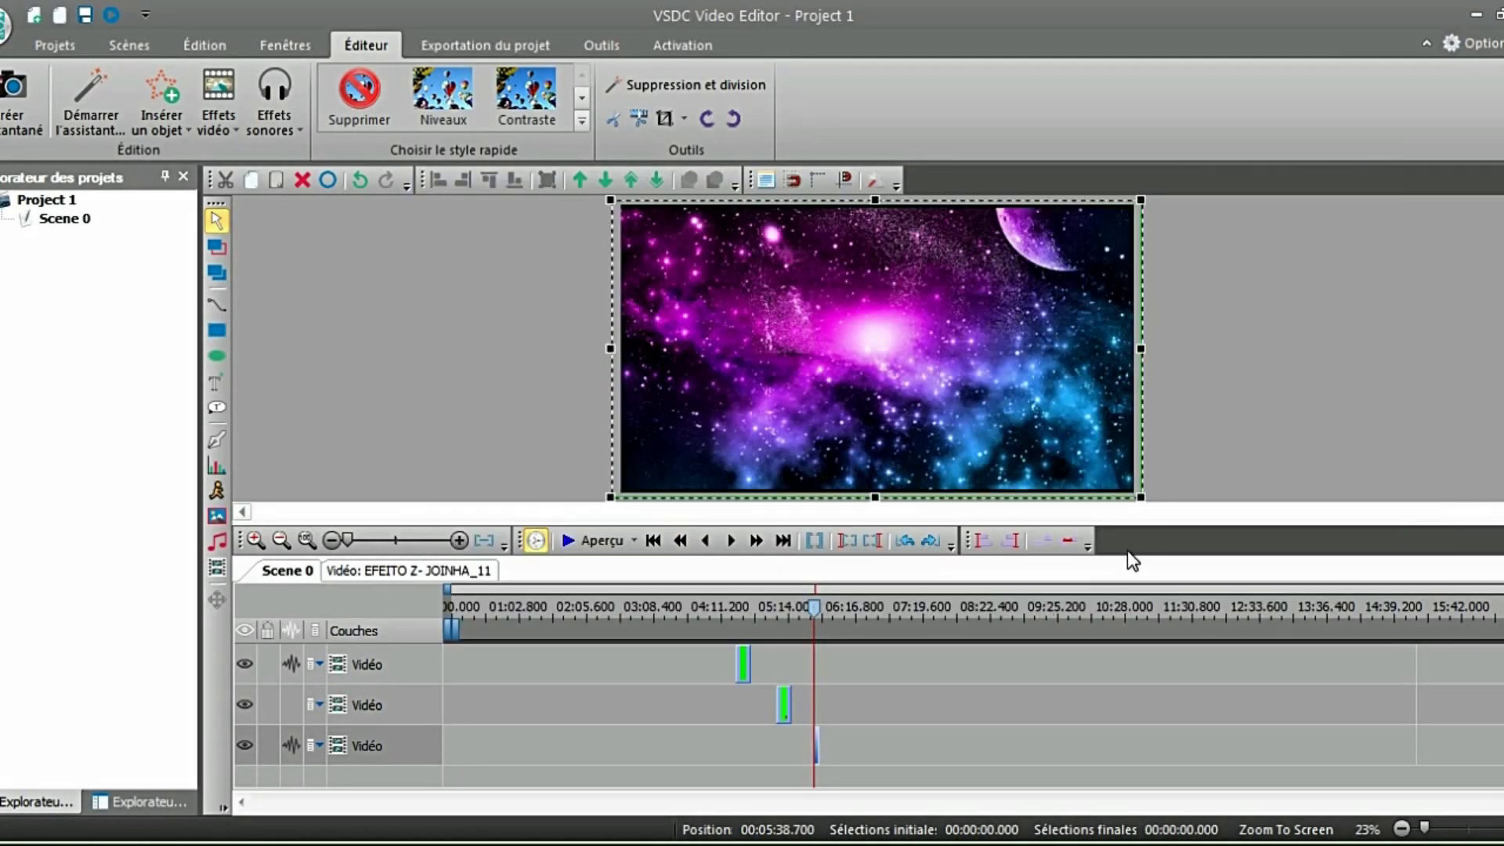